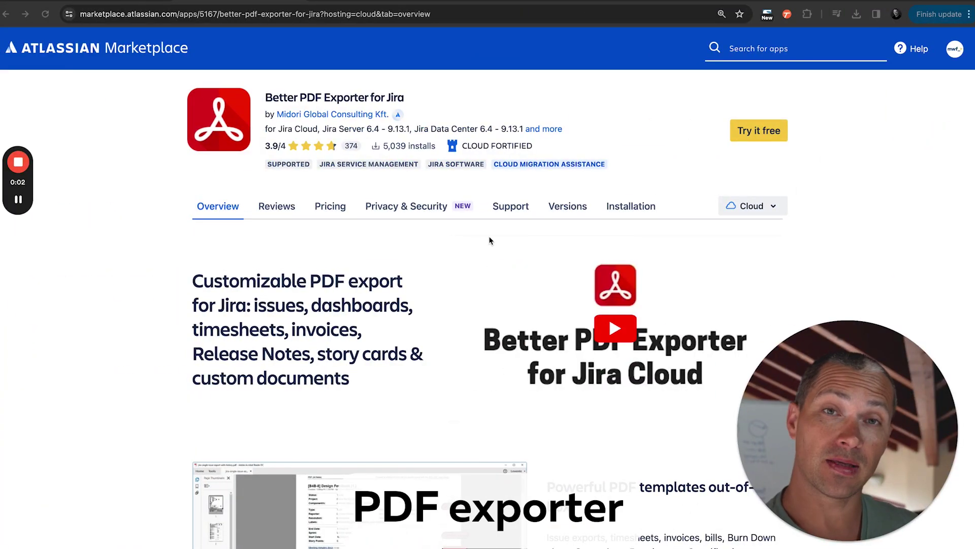
Look at the hosting type list without changing the hosting.
scroll(360, 363, "down", 1)
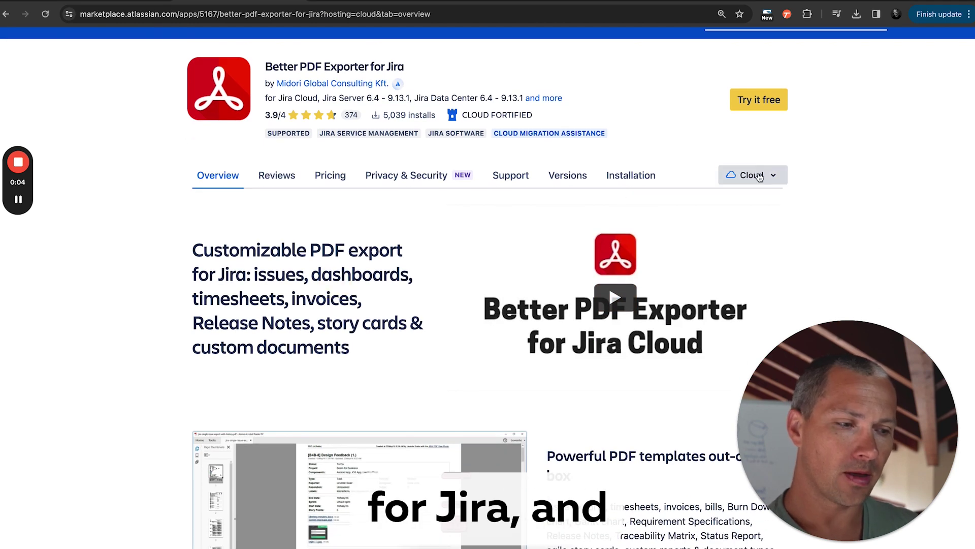
left_click(757, 176)
left_click(312, 312)
scroll(312, 305, "up", 1)
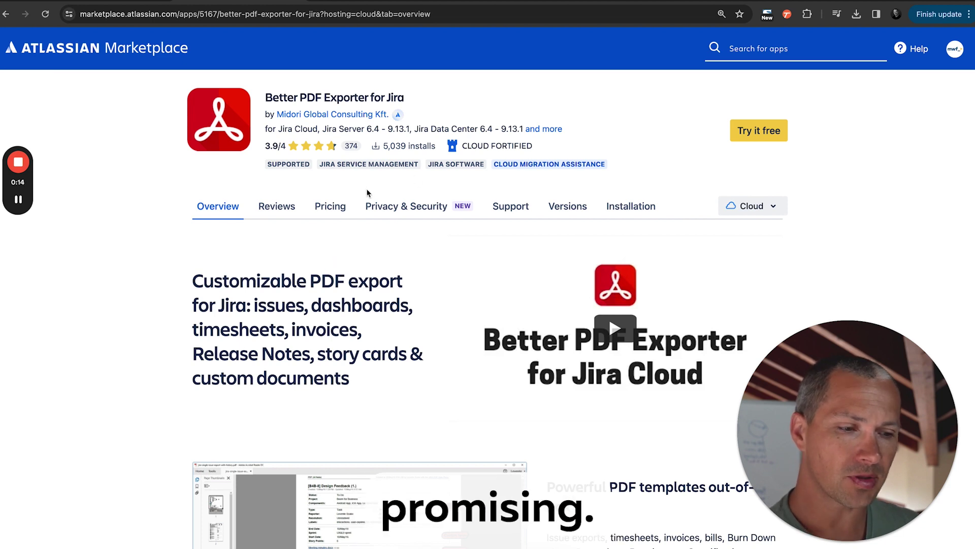
Review the app's Privacy & Security, Support and Pricing tabs.
left_click(368, 203)
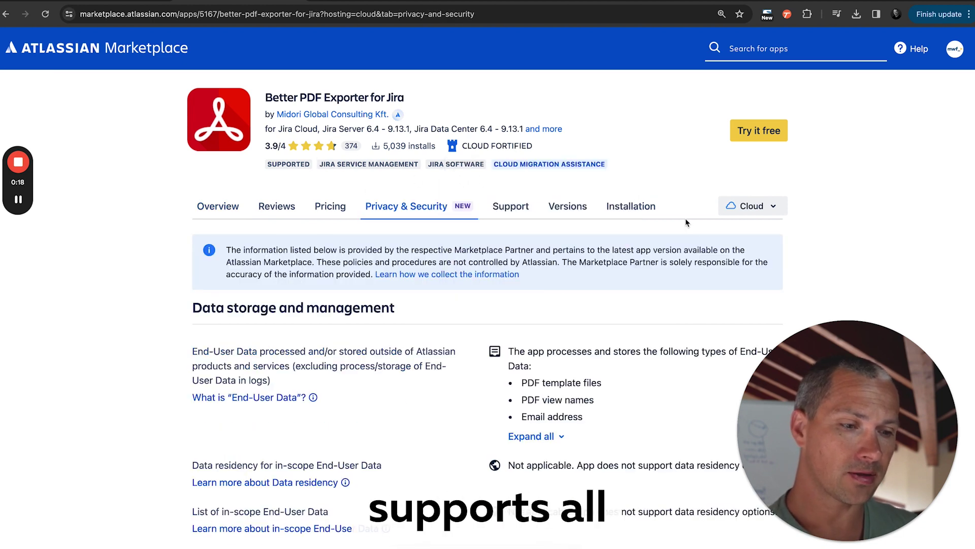
scroll(575, 277, "down", 6)
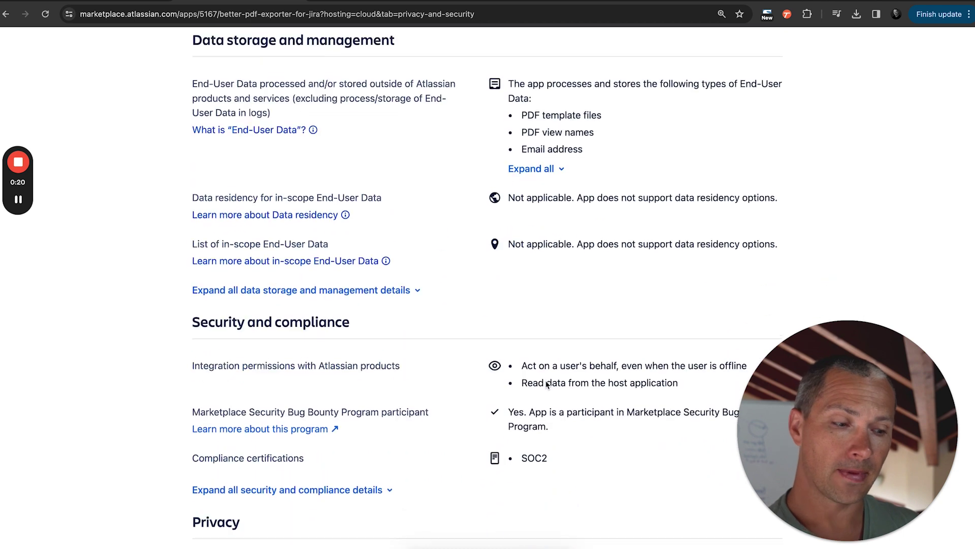
scroll(533, 440, "up", 6)
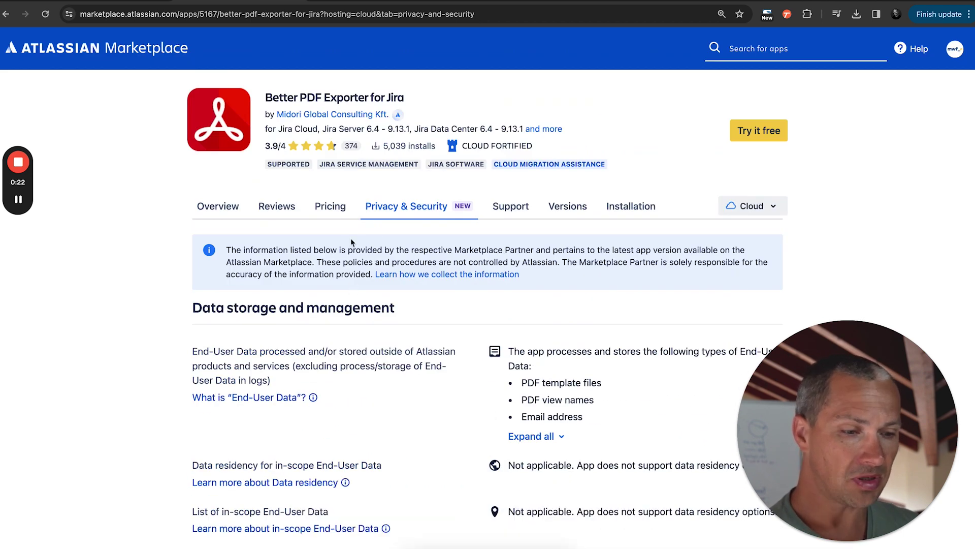
left_click(510, 206)
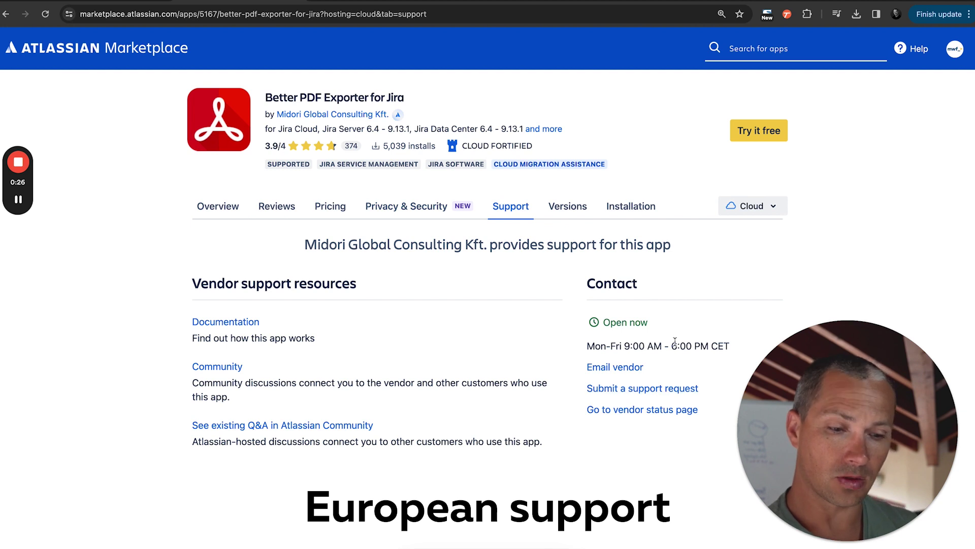
left_click(330, 206)
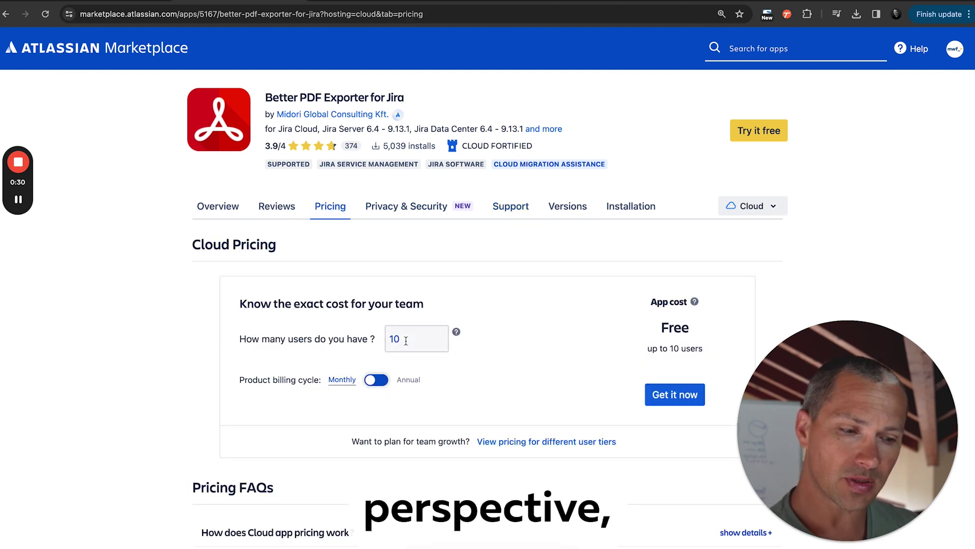
Price the app for 100 users, switch hosting to Data Center, and view its pricing tiers.
left_click(406, 341)
type("0")
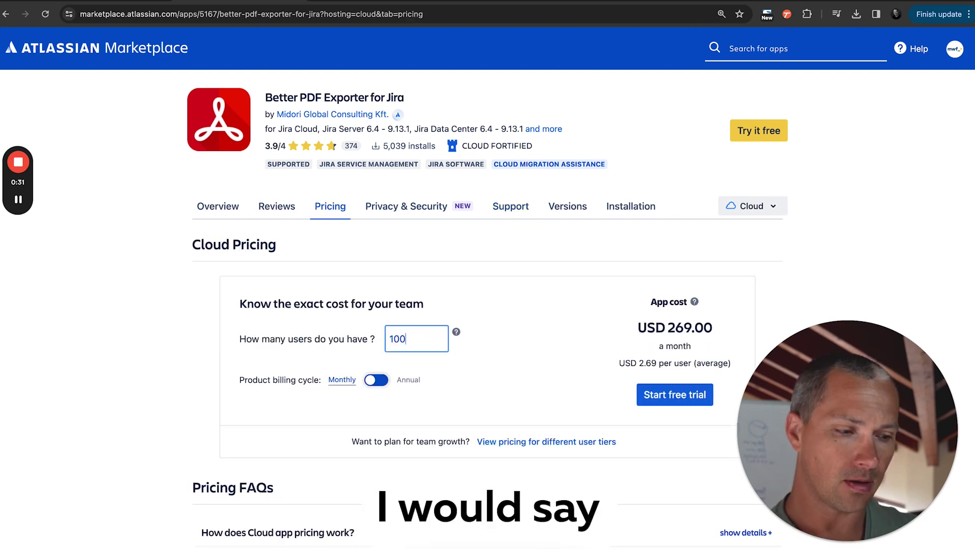
left_click(748, 208)
left_click(729, 306)
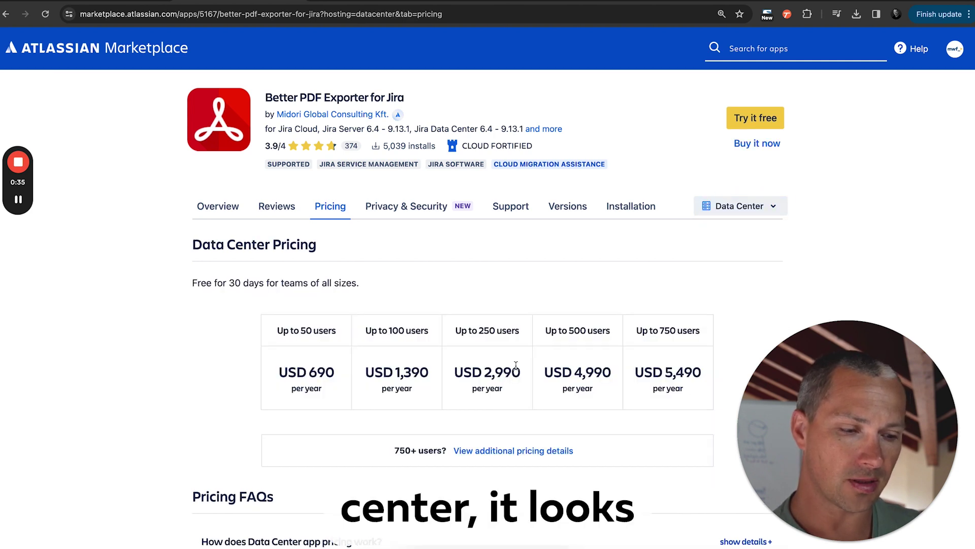
left_click(513, 450)
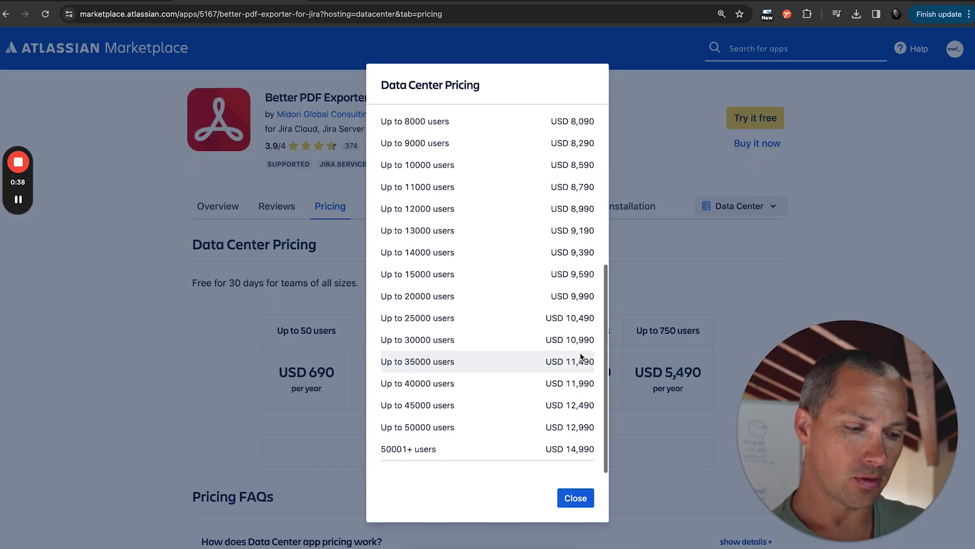
scroll(488, 305, "up", 10)
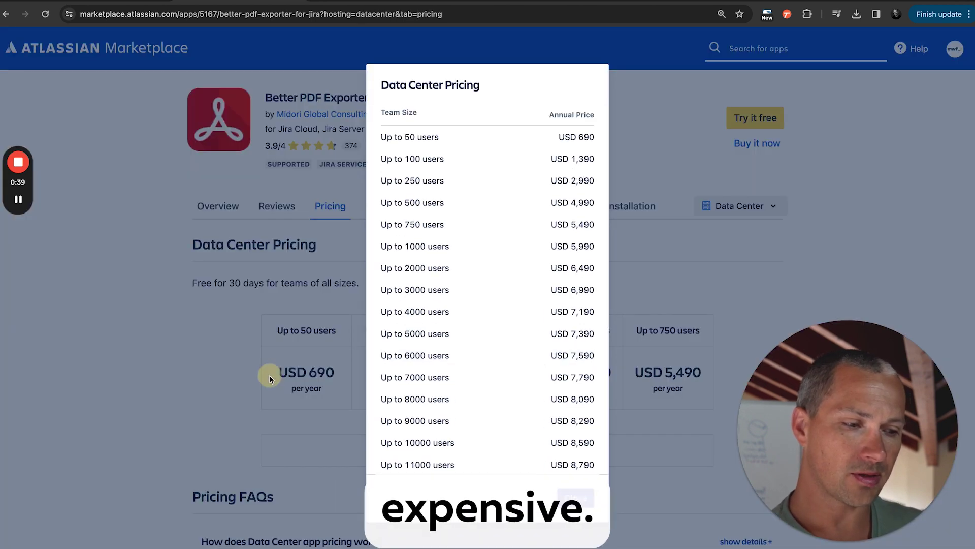
left_click(223, 203)
Find the PDF samples list on the Overview and open the Release Notes sample page.
scroll(357, 301, "down", 8)
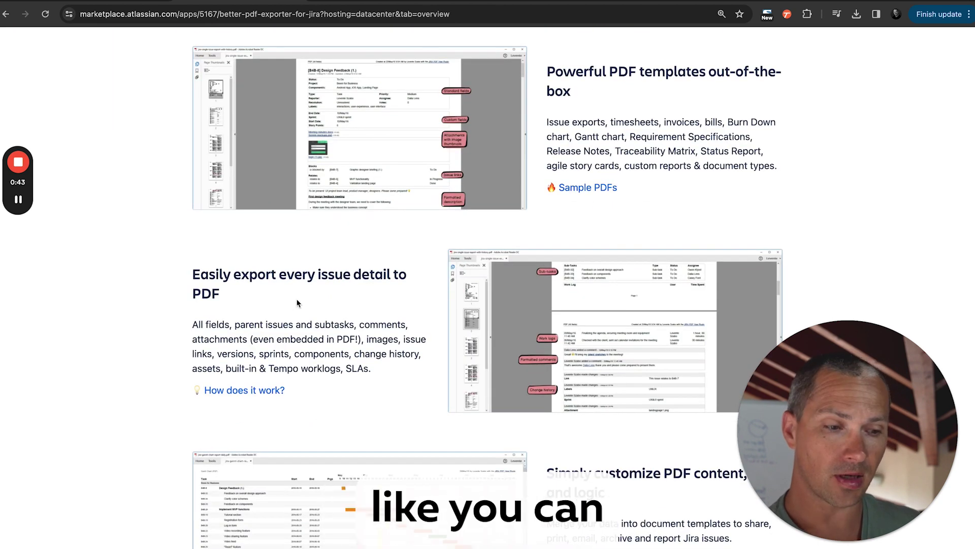
scroll(476, 202, "up", 1)
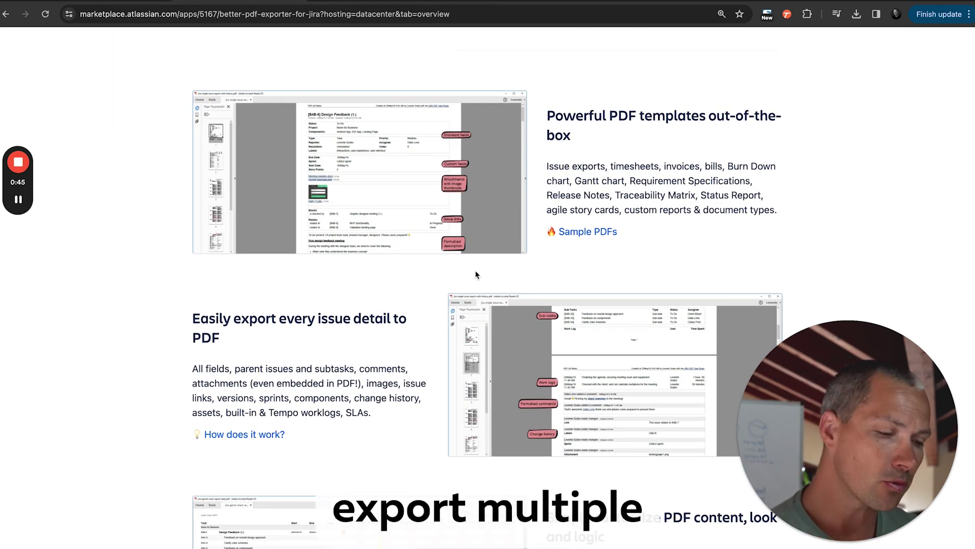
scroll(476, 274, "down", 5)
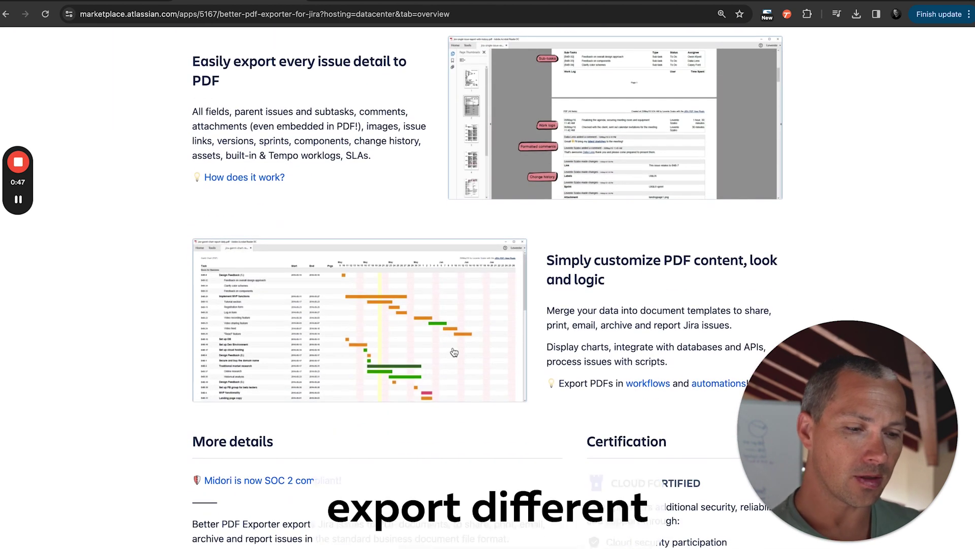
scroll(418, 322, "down", 9)
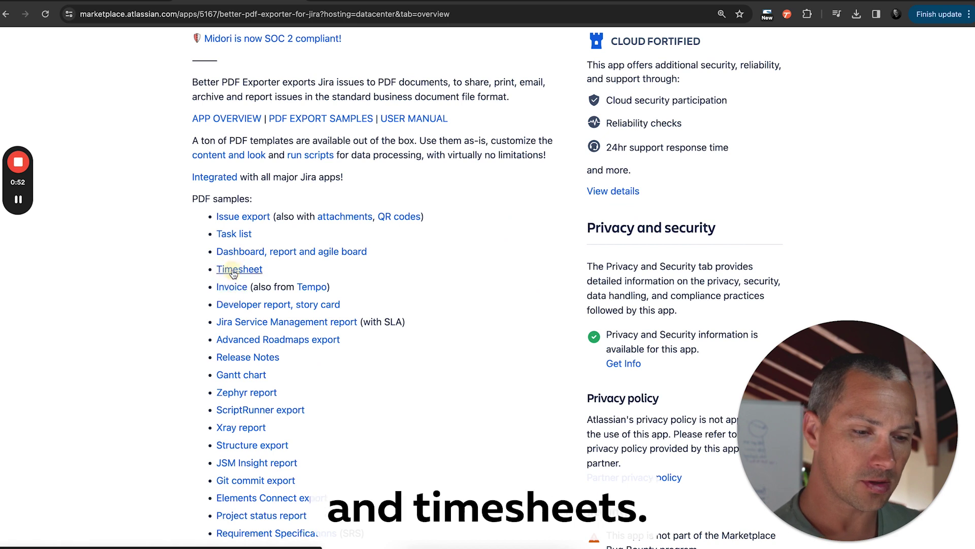
left_click(248, 357)
Preview the release notes sample PDF and the Tempo invoice sample PDF on Midori's site.
scroll(433, 442, "down", 2)
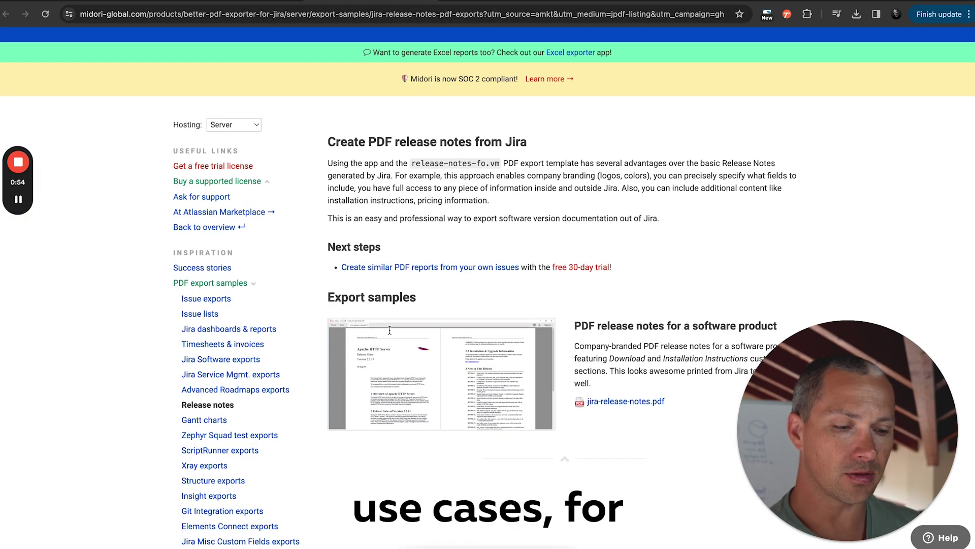
left_click(448, 353)
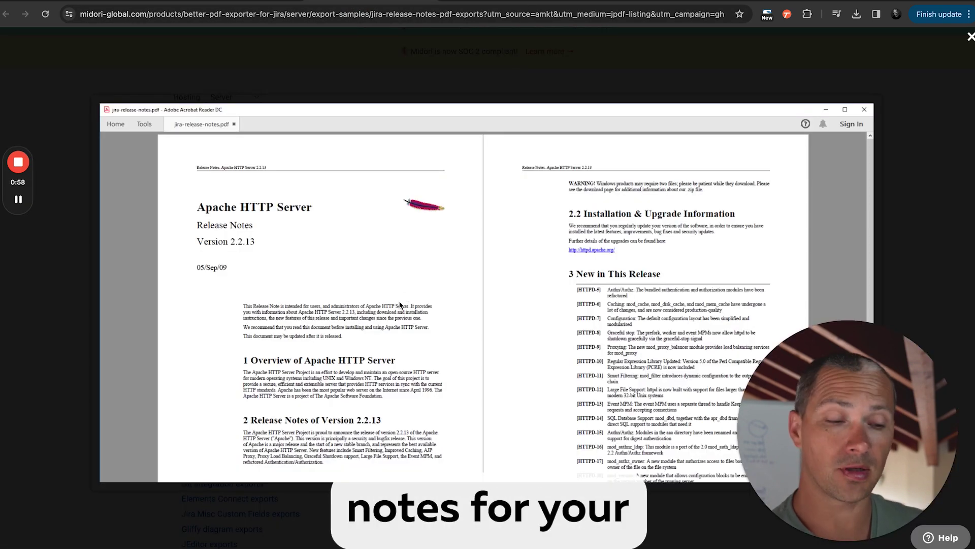
scroll(373, 344, "down", 5)
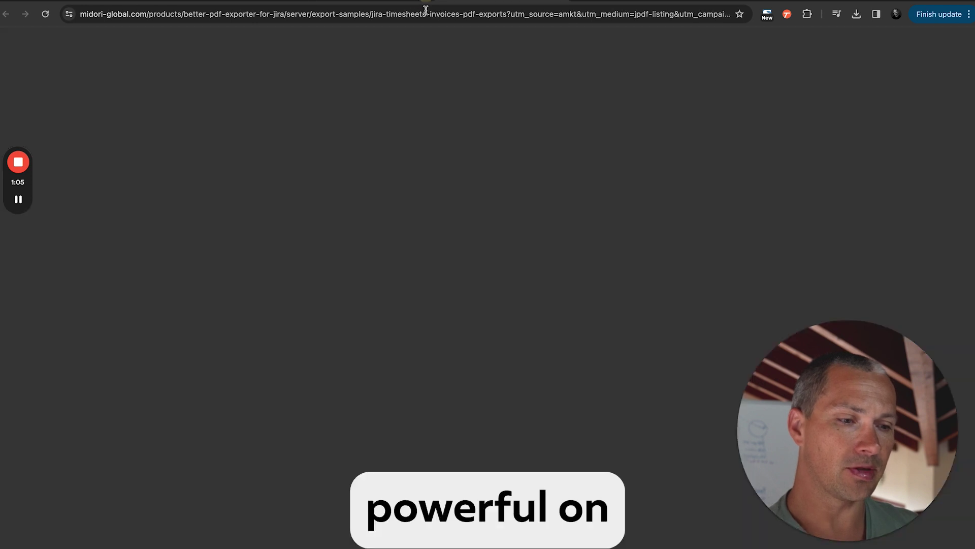
scroll(415, 359, "down", 5)
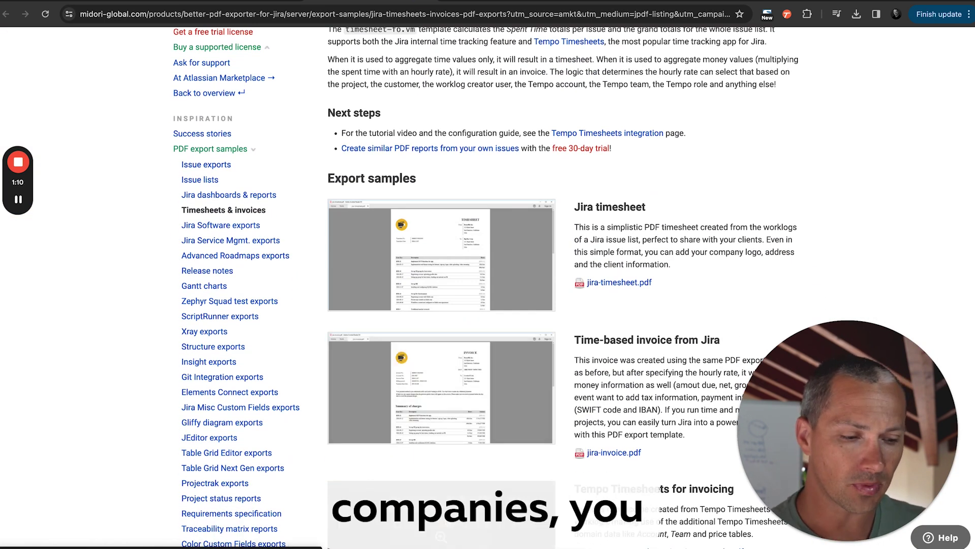
left_click(397, 394)
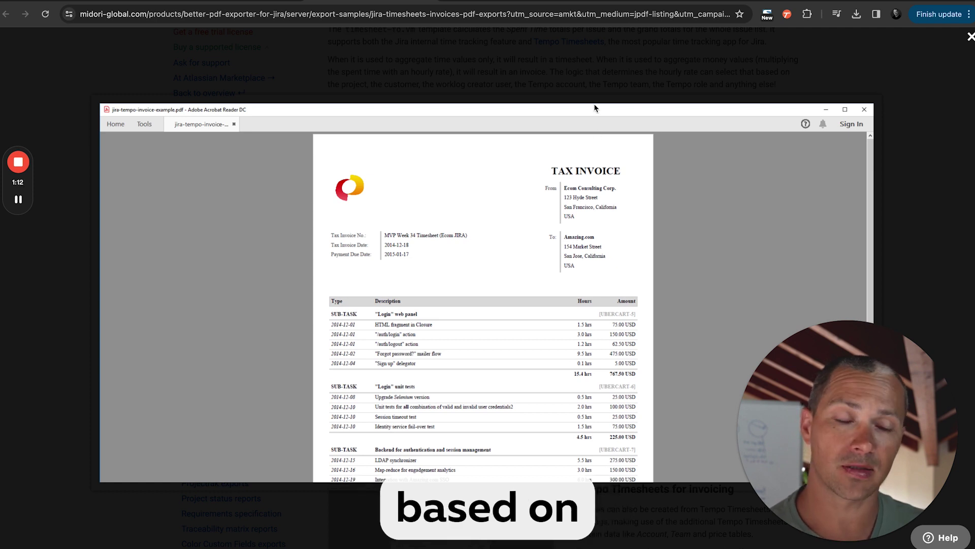
left_click(601, 81)
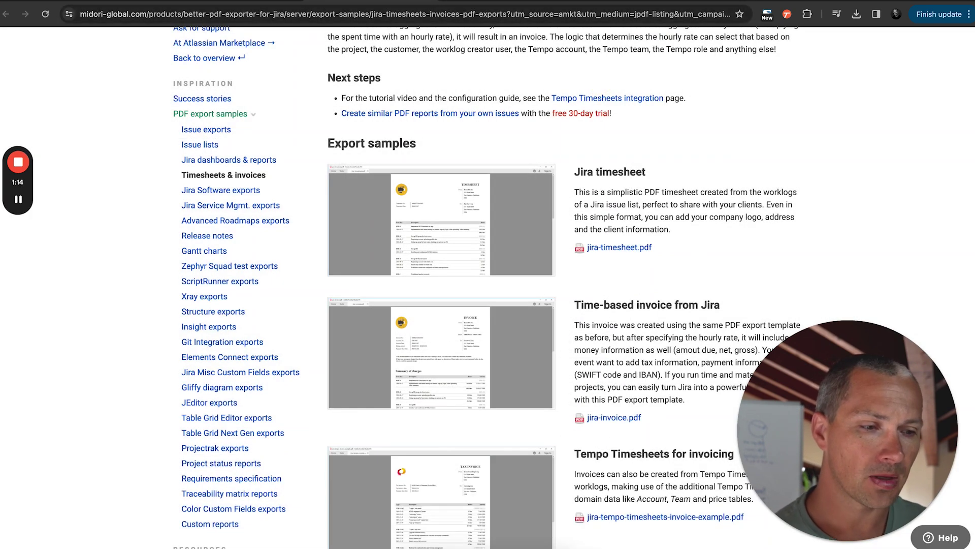
scroll(387, 264, "down", 2)
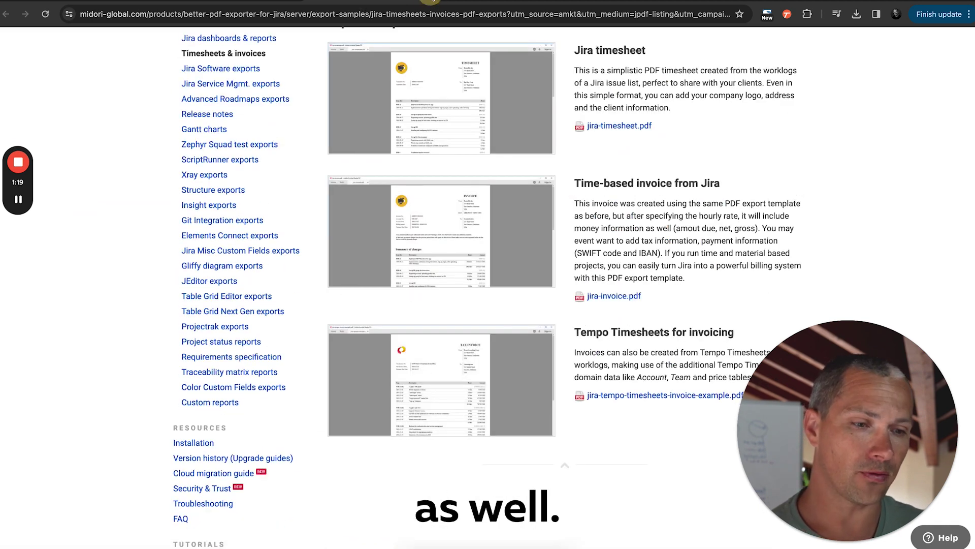
Return to Jira's admin and open the Better PDF Exporter Getting started page.
left_click(427, 1)
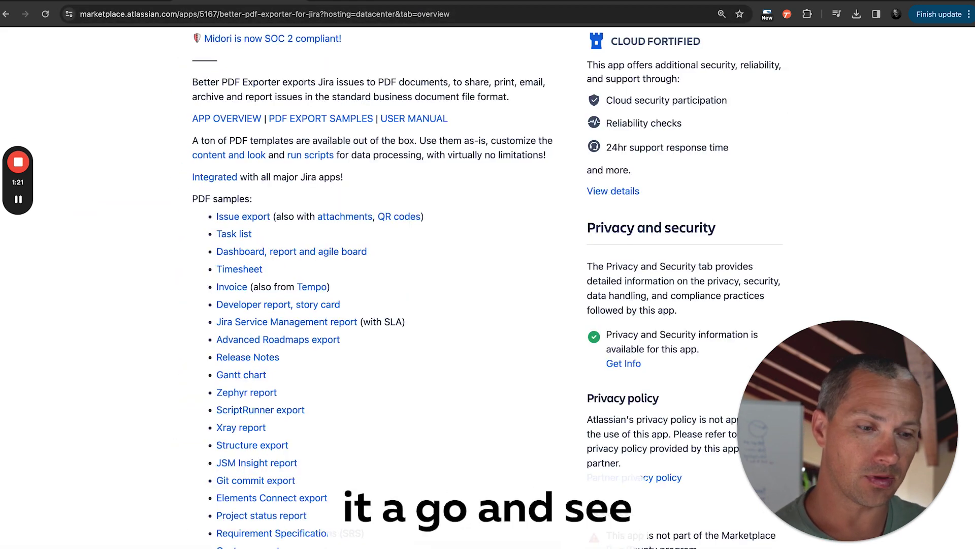
key("ctrl+Tab")
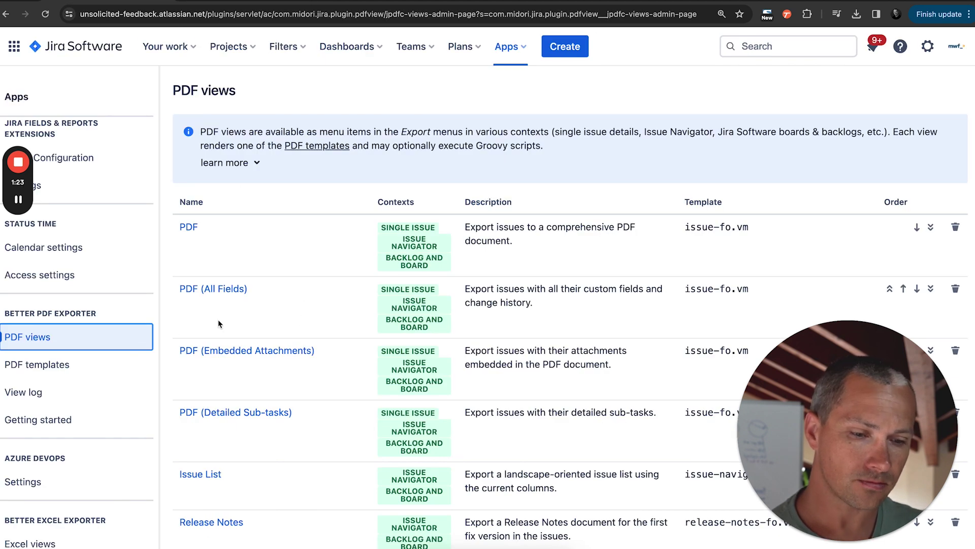
scroll(203, 326, "down", 2)
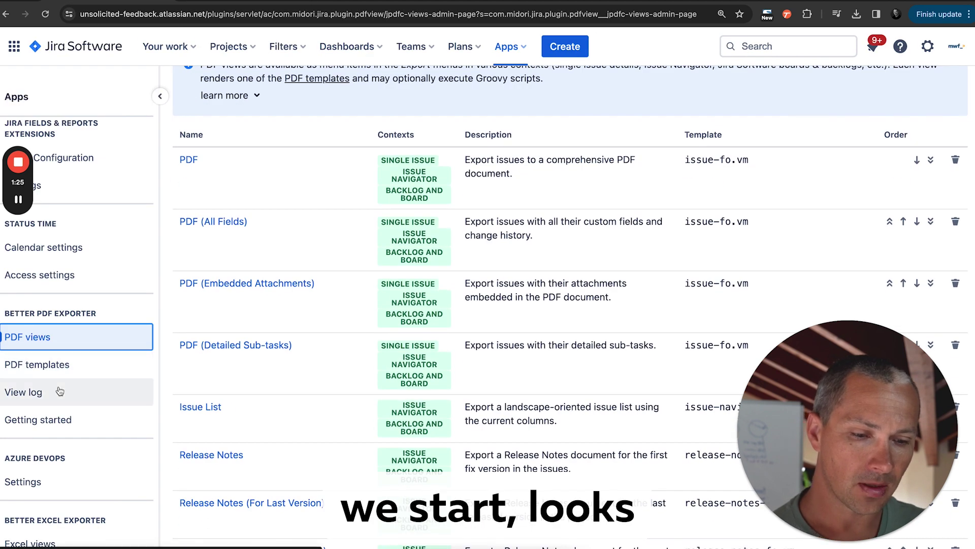
left_click(84, 421)
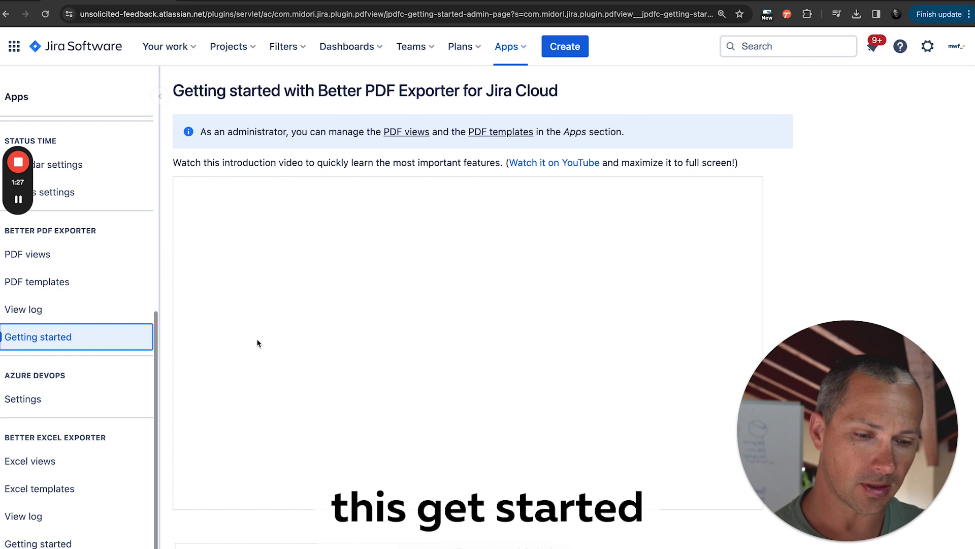
Read through the Getting started guide, then browse the list of PDF views.
scroll(346, 292, "down", 2)
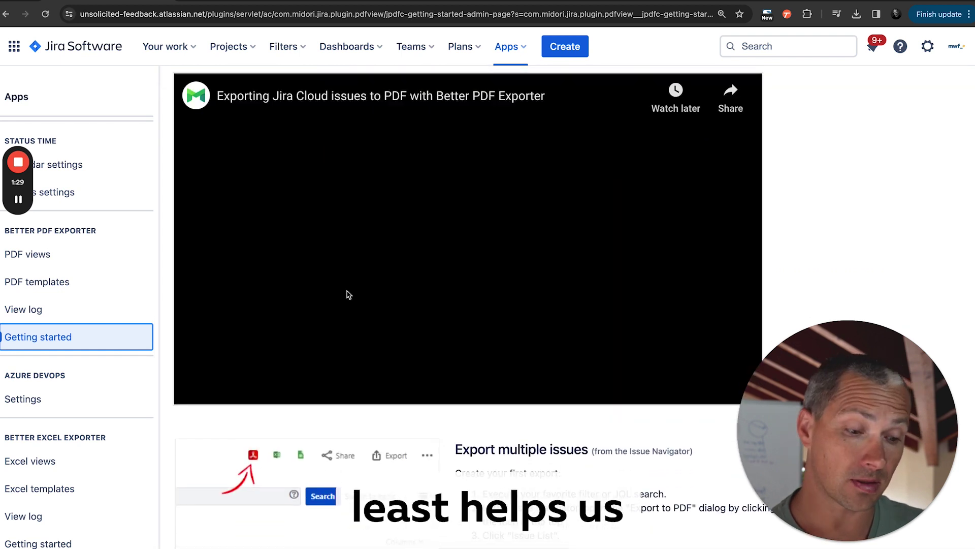
scroll(349, 294, "down", 3)
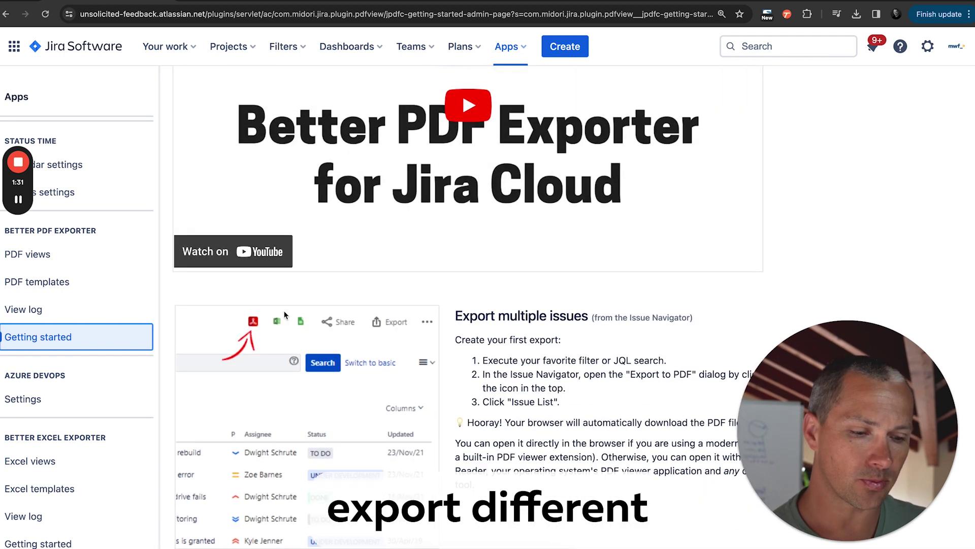
scroll(373, 413, "down", 13)
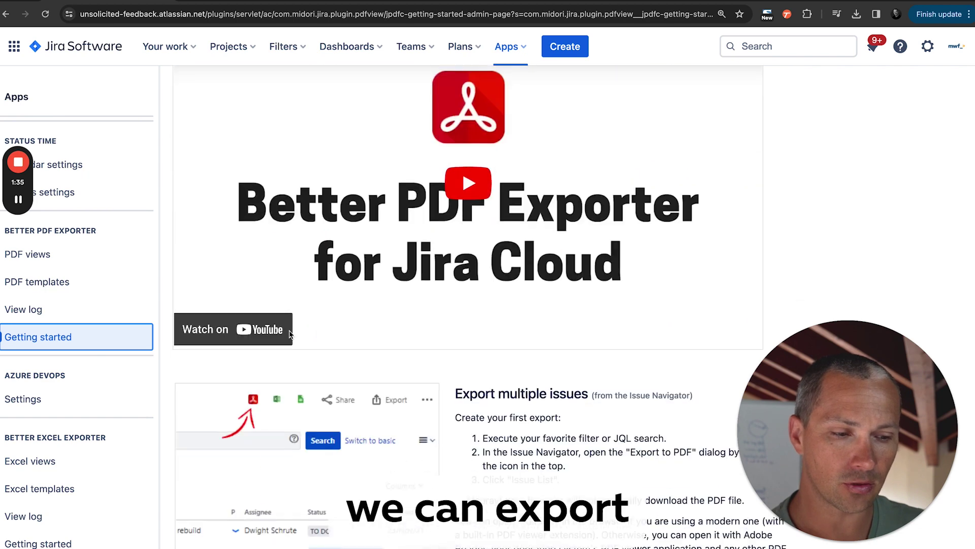
scroll(289, 331, "down", 15)
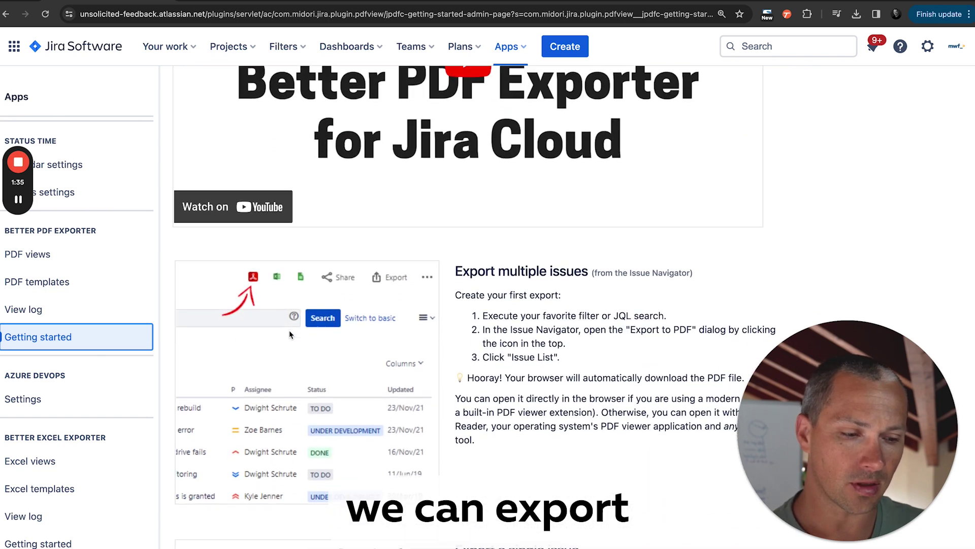
scroll(254, 305, "up", 5)
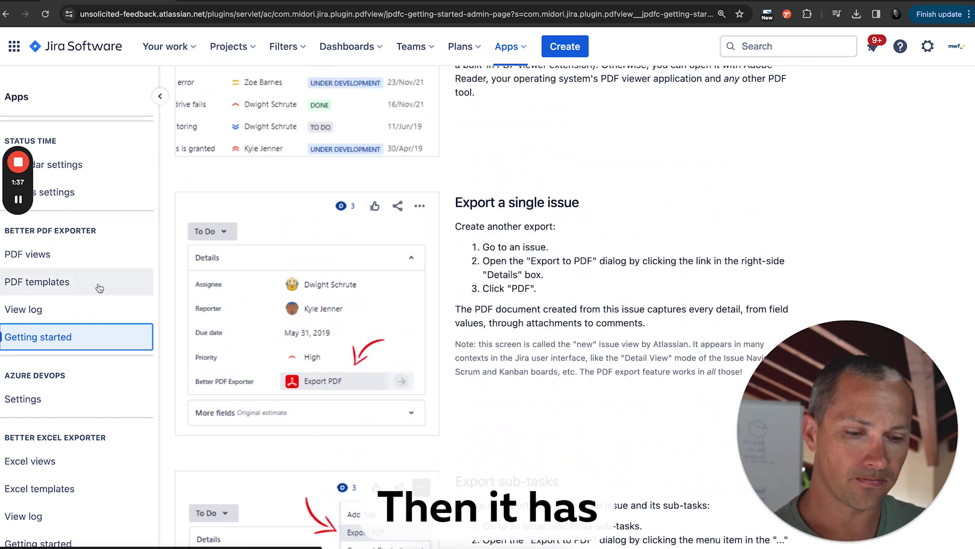
left_click(92, 256)
scroll(308, 386, "down", 8)
scroll(308, 386, "down", 8)
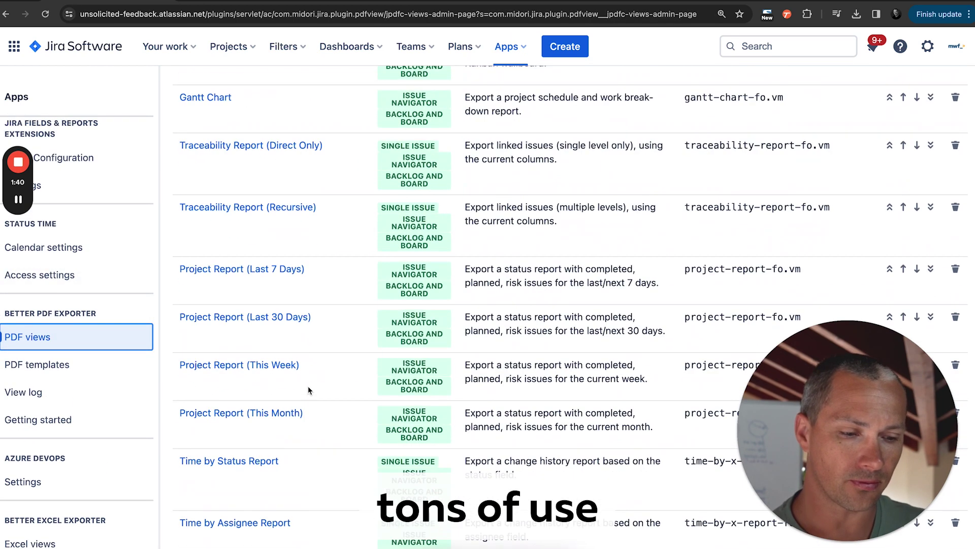
scroll(290, 261, "up", 8)
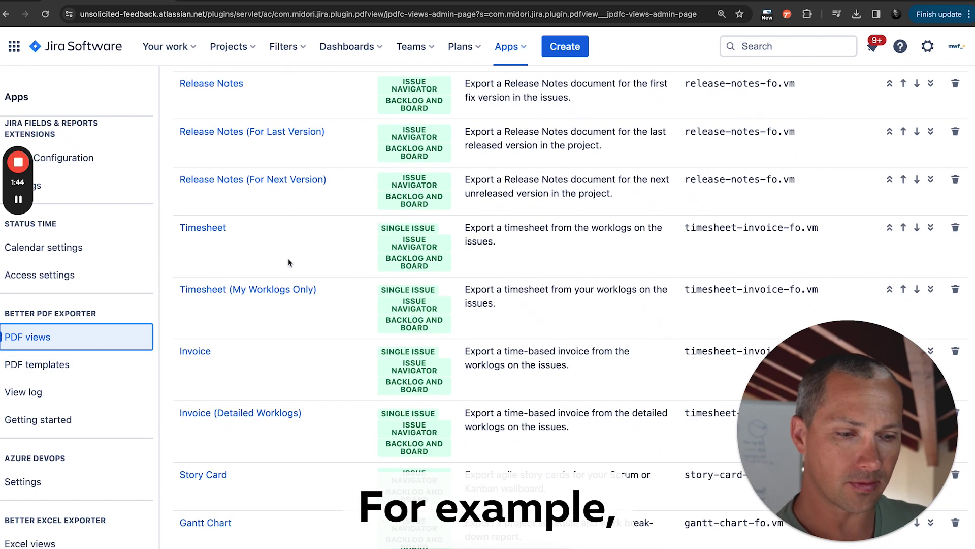
scroll(305, 168, "up", 1)
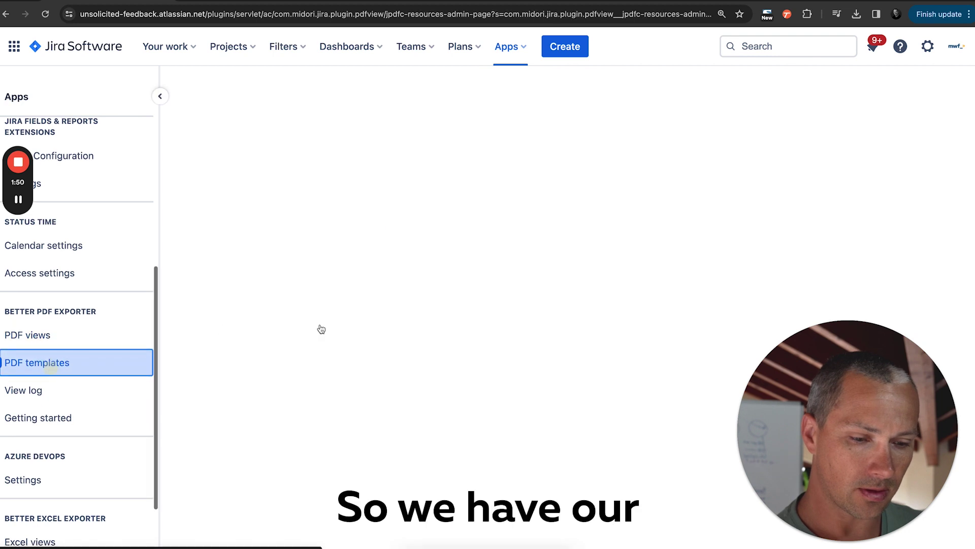
Search the page for 'rele' and open the release-notes-fo.vm template for editing.
key("super+f")
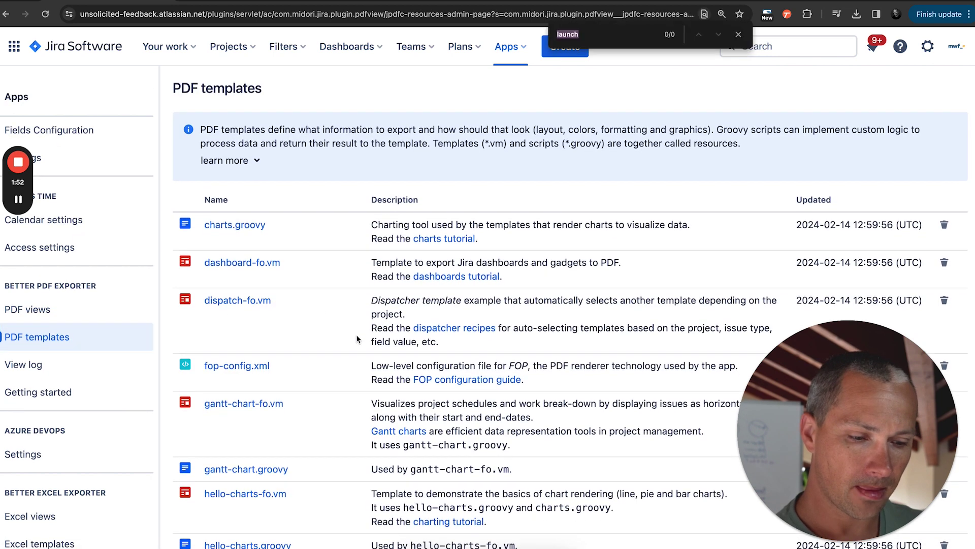
type("release")
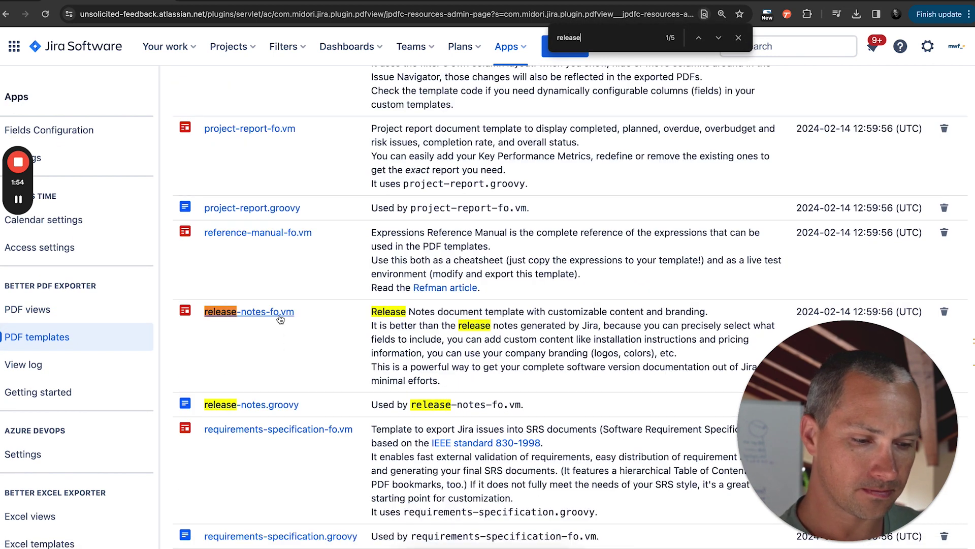
left_click(279, 313)
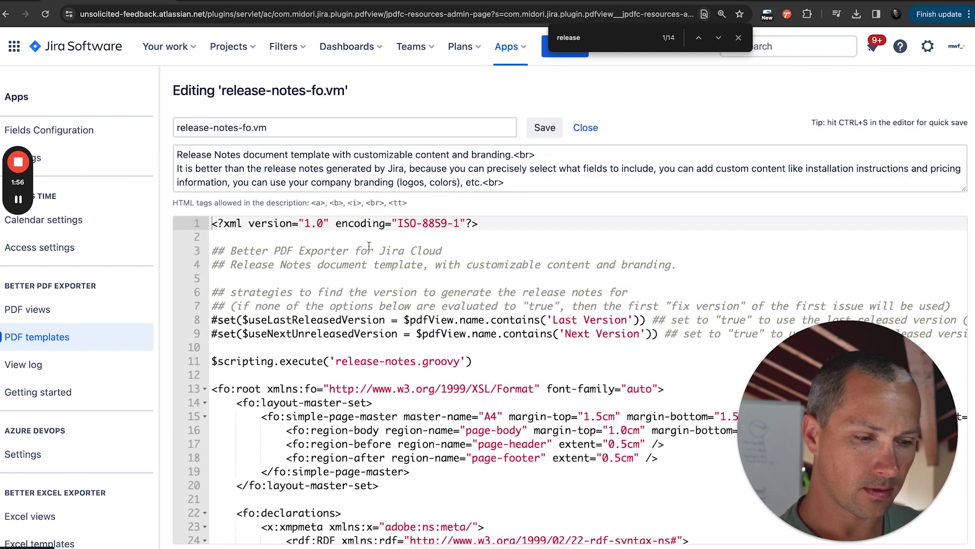
Scroll the template code down to line 283 and select the Copyright notice text.
scroll(356, 355, "down", 8)
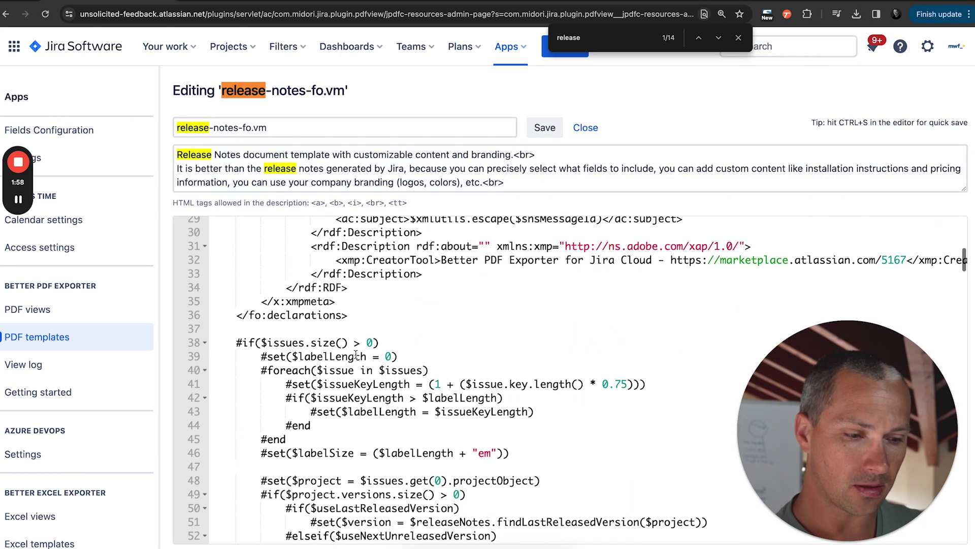
scroll(356, 355, "down", 5)
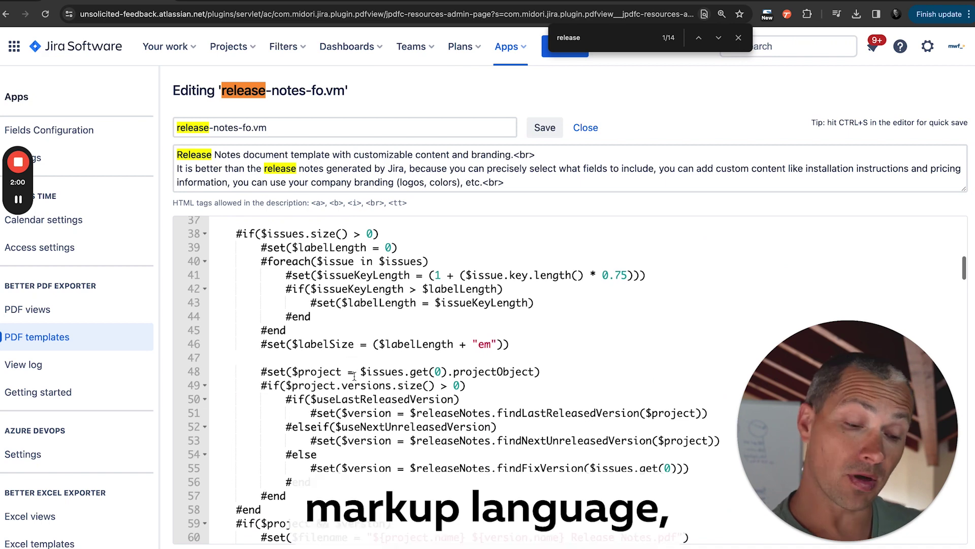
scroll(354, 377, "down", 12)
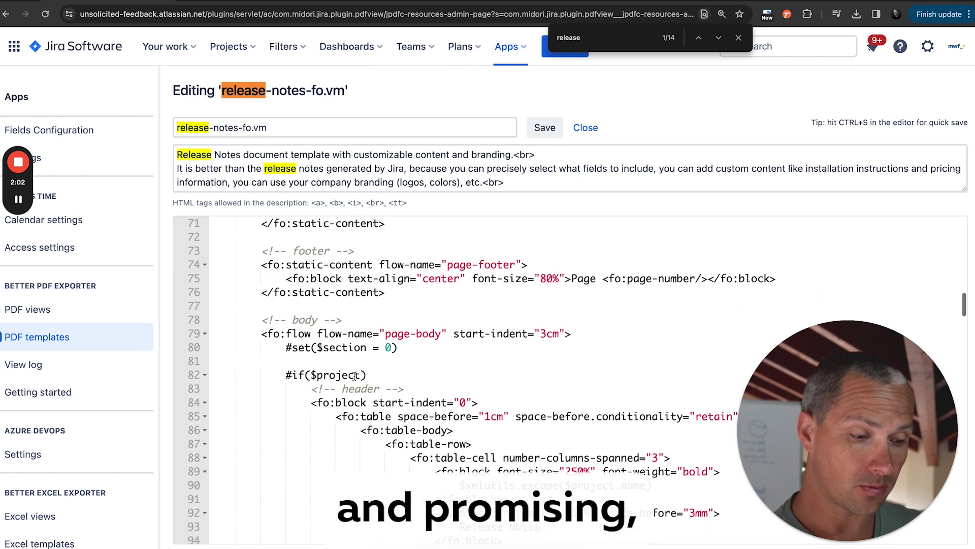
scroll(354, 376, "down", 15)
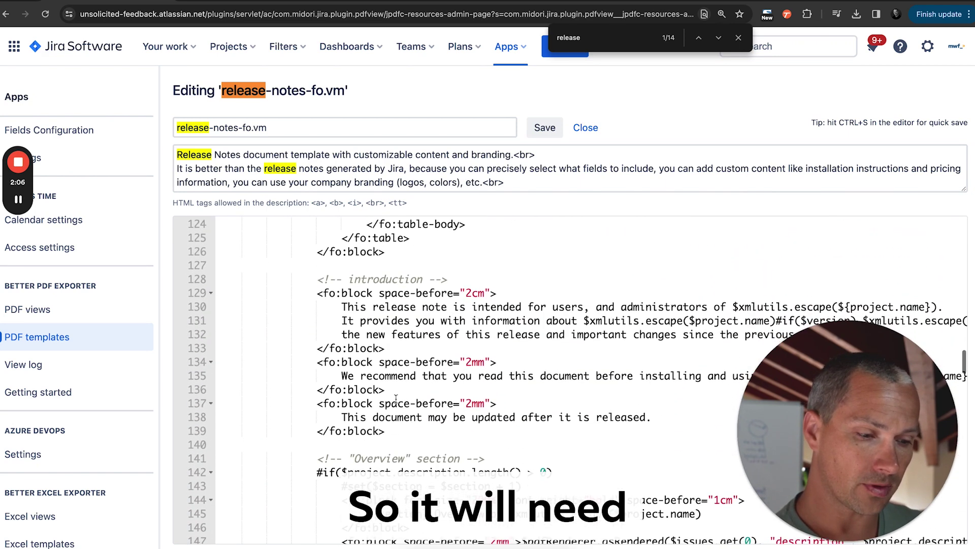
scroll(395, 399, "down", 2)
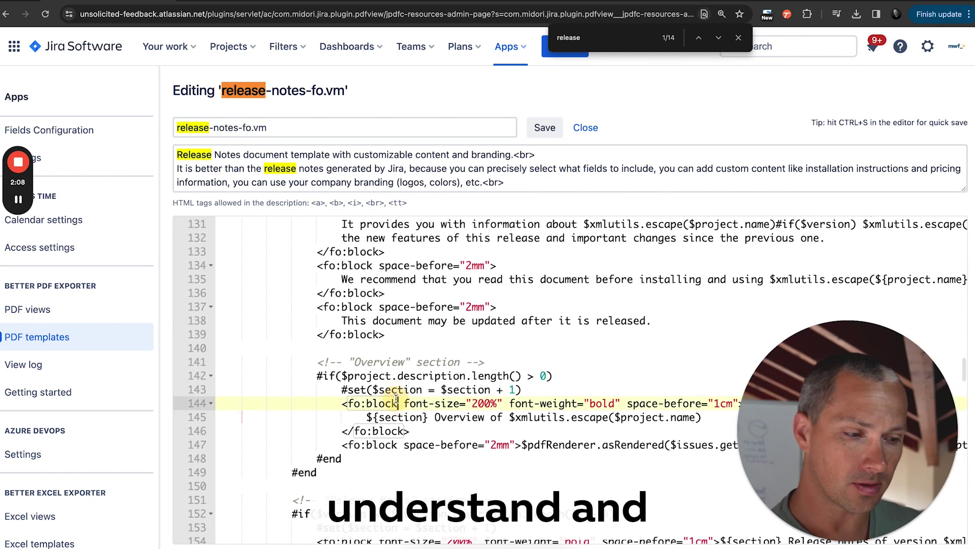
scroll(396, 399, "down", 7)
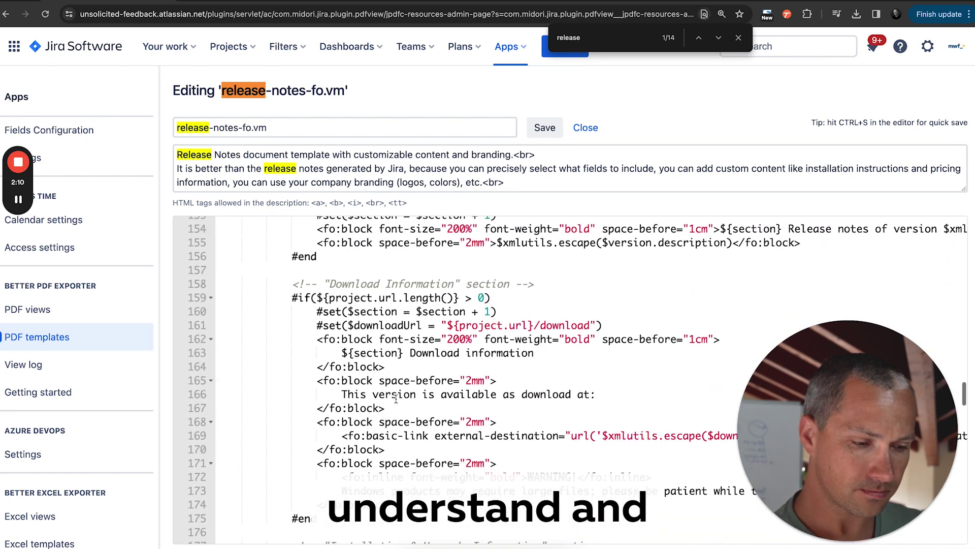
scroll(396, 399, "down", 14)
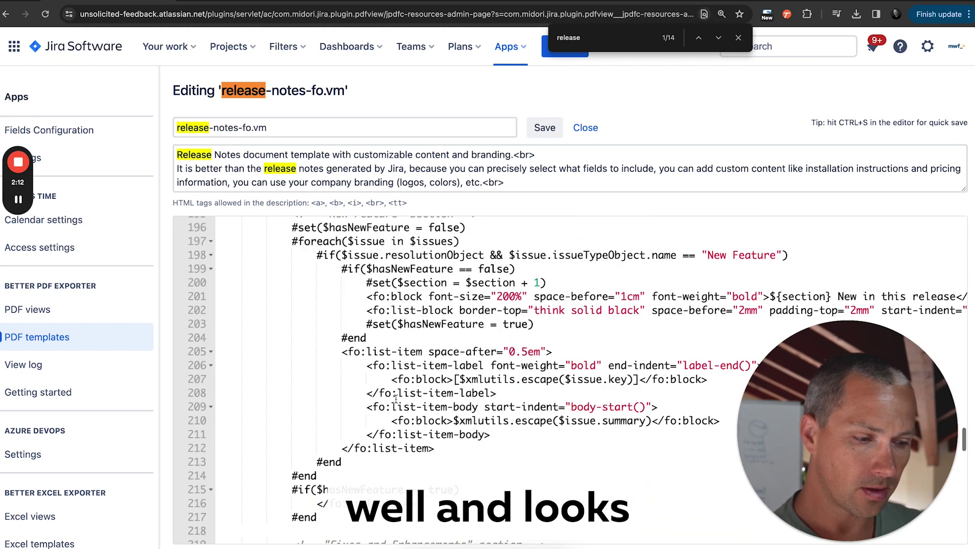
scroll(396, 399, "down", 20)
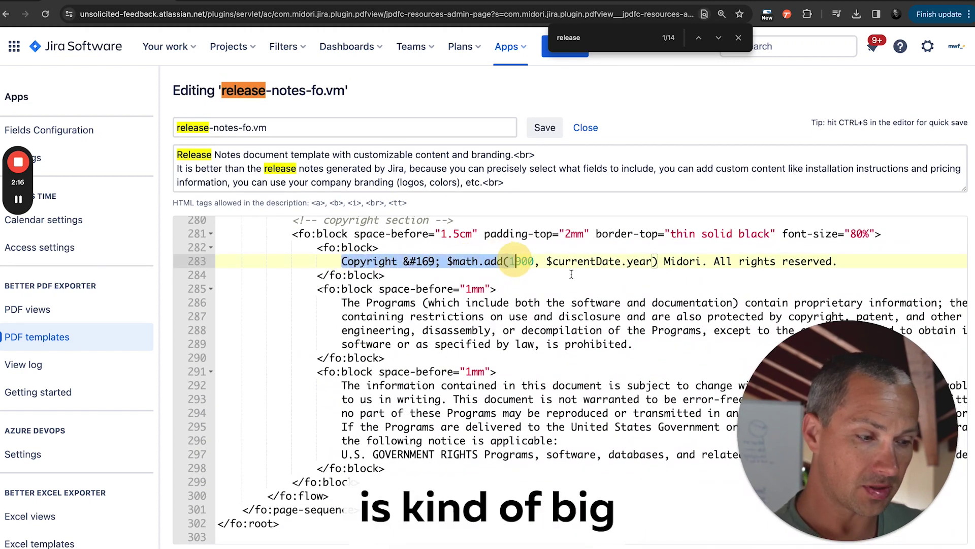
left_click_drag(571, 274, 790, 266)
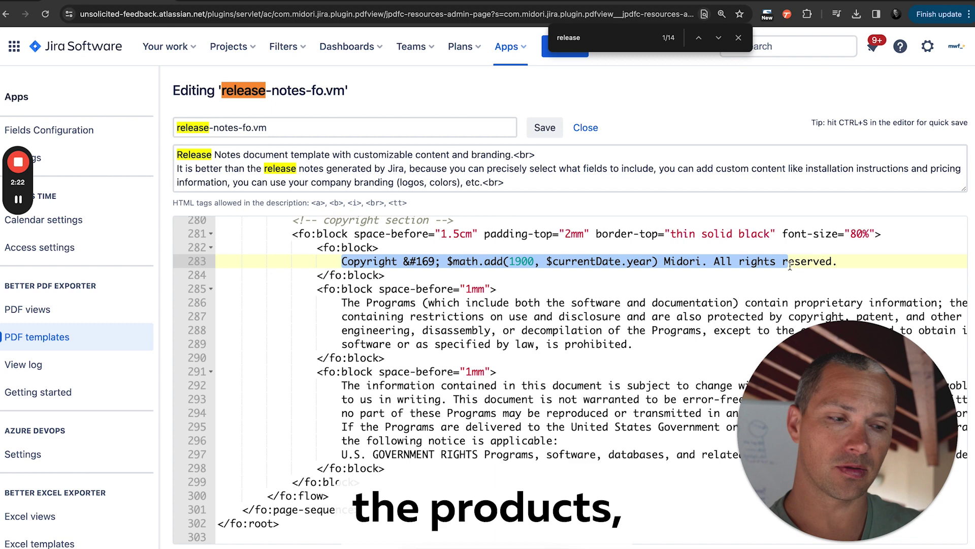
double_click(395, 263)
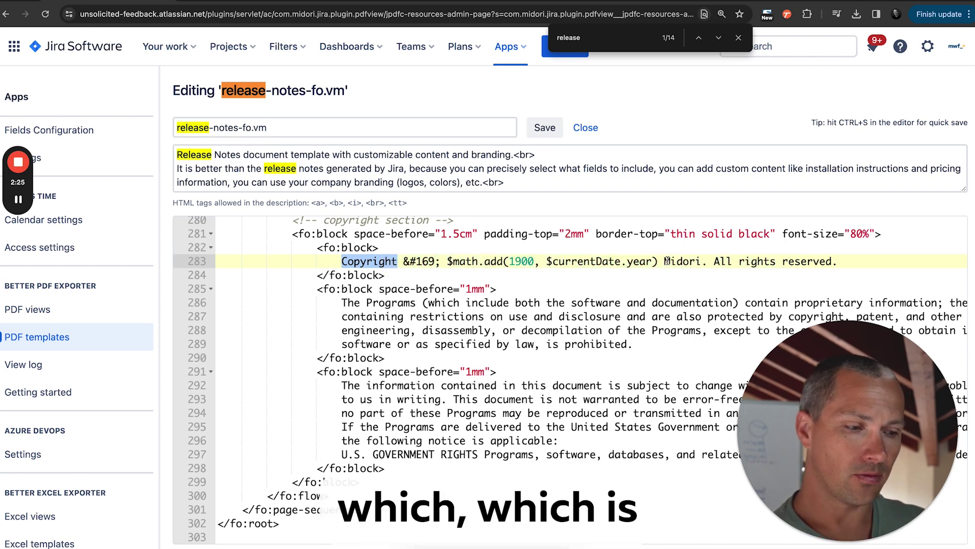
scroll(667, 261, "up", 20)
Go to the DEV board, view and close issue DEV-2, then bring up Export PDF.
left_click(240, 47)
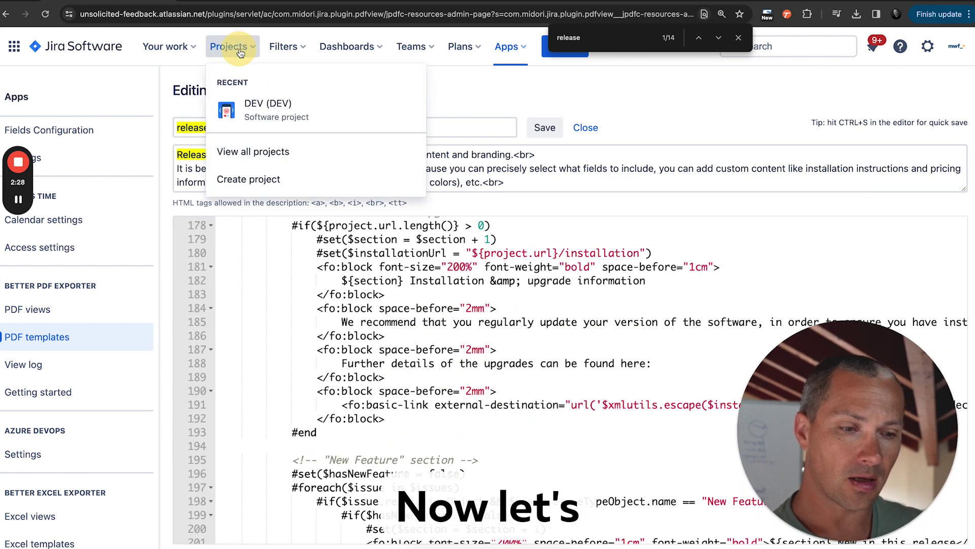
left_click(252, 107)
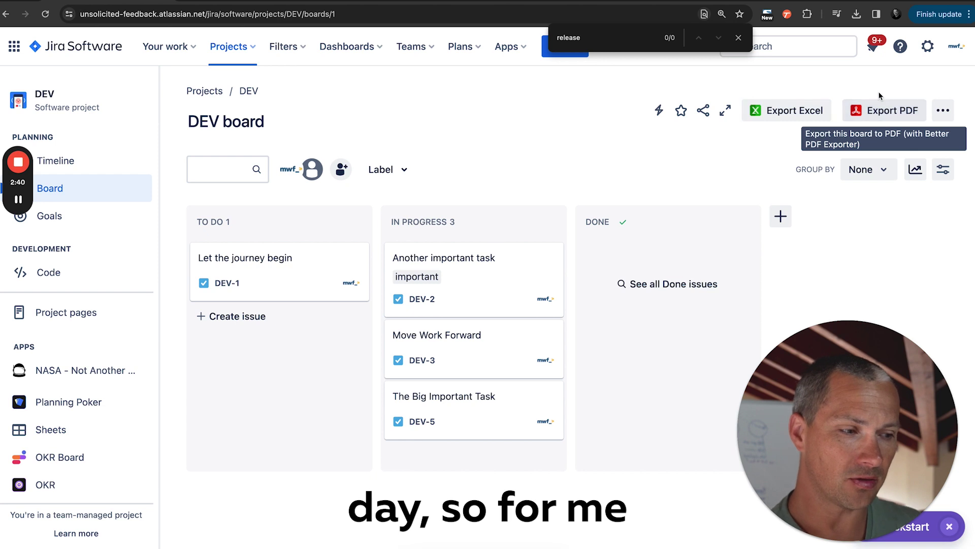
left_click(539, 308)
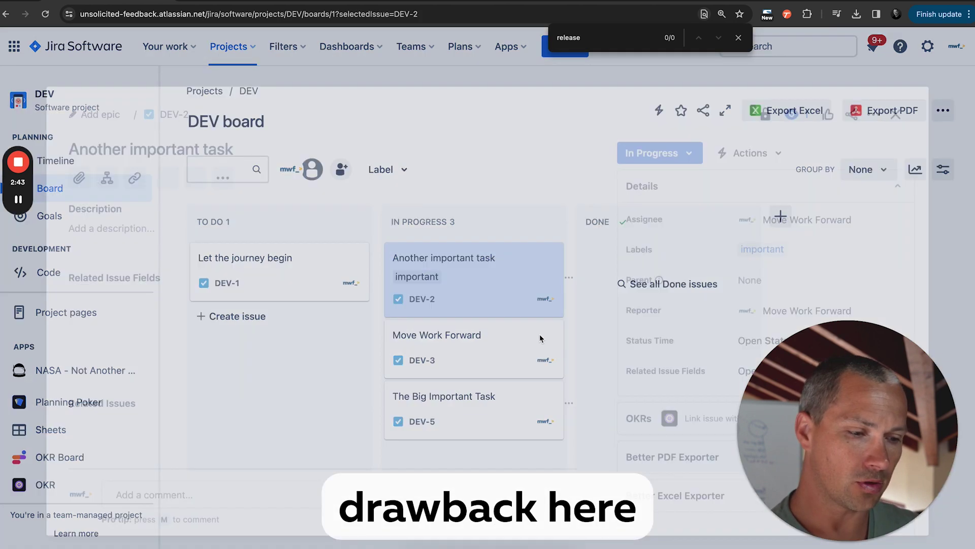
scroll(658, 373, "down", 3)
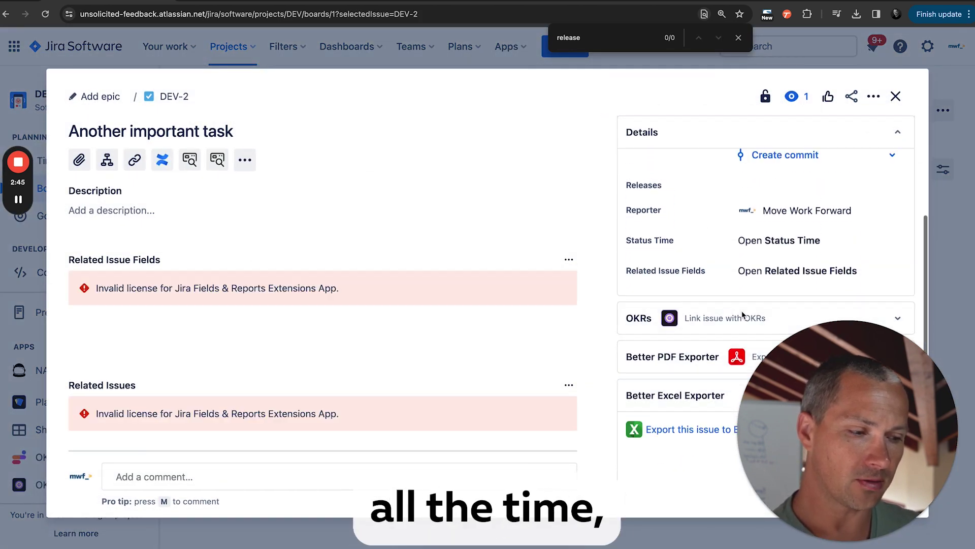
left_click(896, 96)
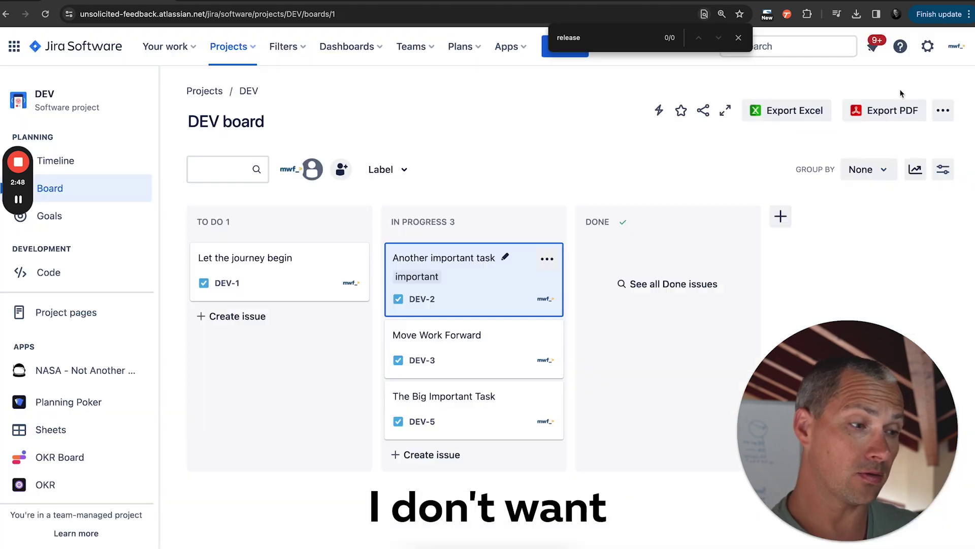
left_click(878, 109)
Export release notes for the last released version and save Release Notes (Jira).pdf.
scroll(452, 320, "down", 10)
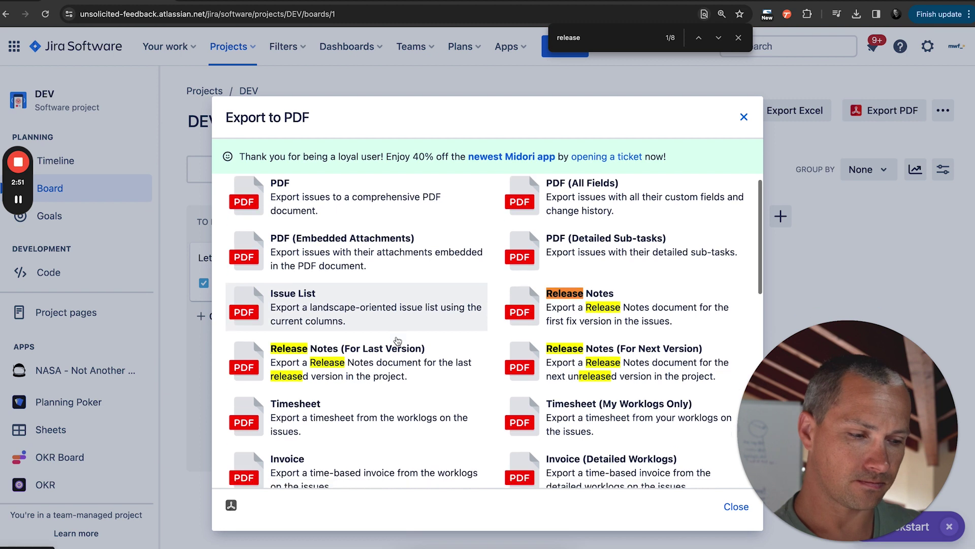
scroll(403, 460, "up", 10)
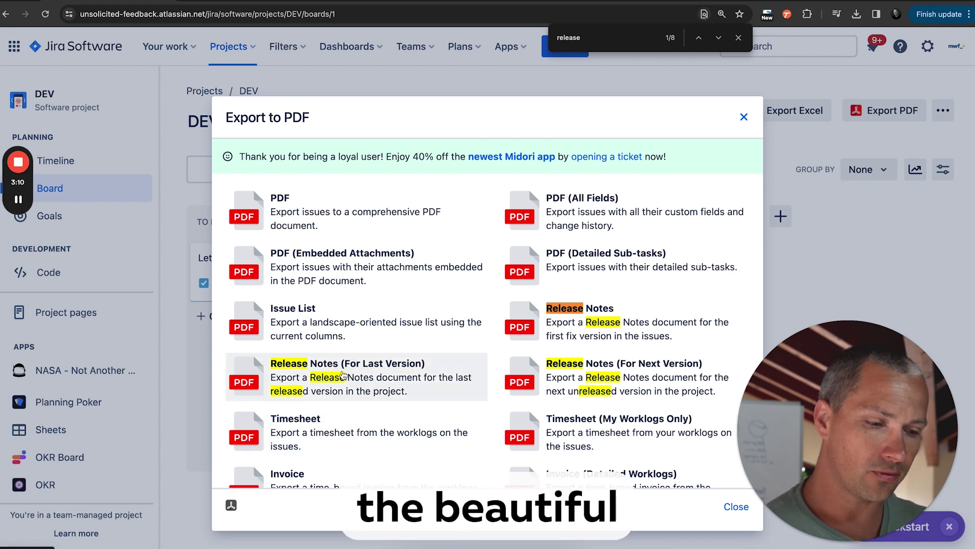
left_click(344, 375)
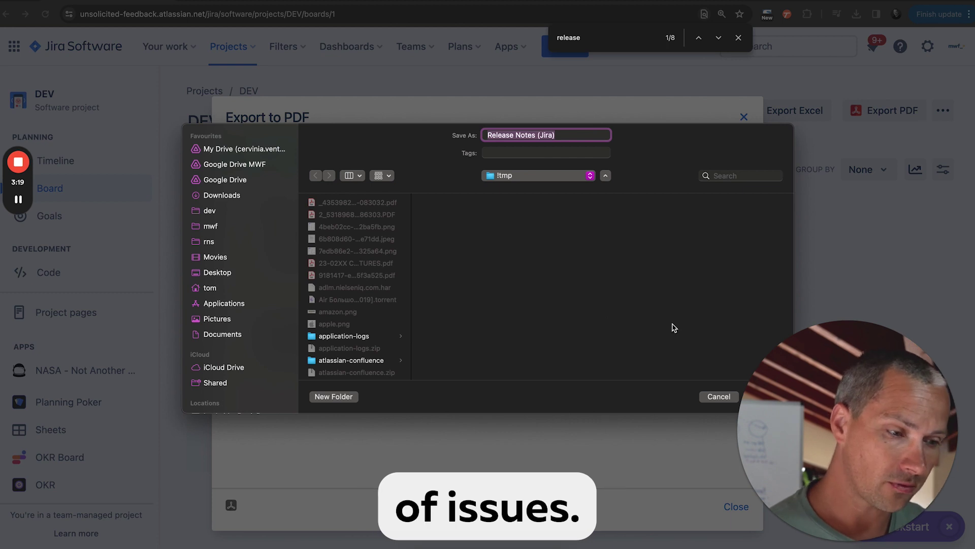
left_click(713, 395)
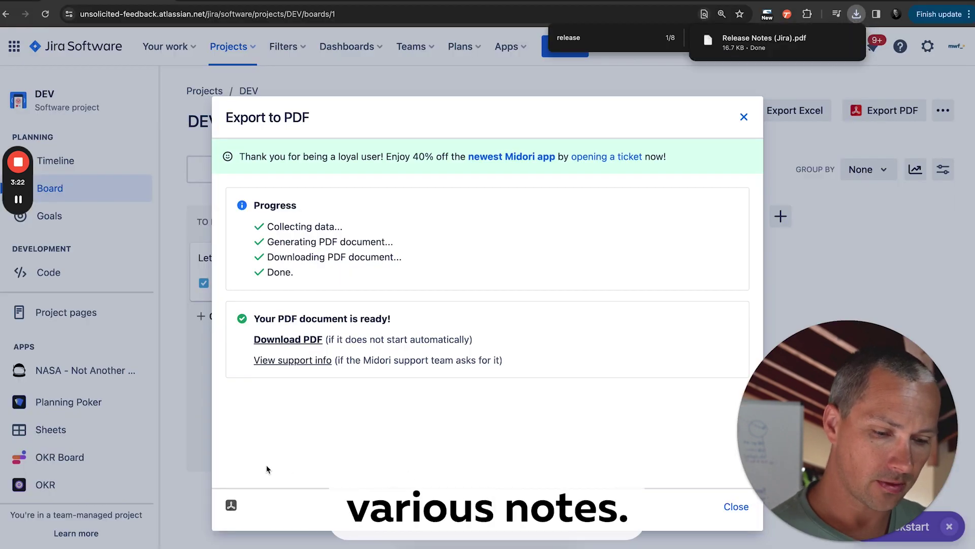
Read the Release Notes (Jira) PDF, selecting the known-bug and copyright text, then return to Jira.
left_click(764, 43)
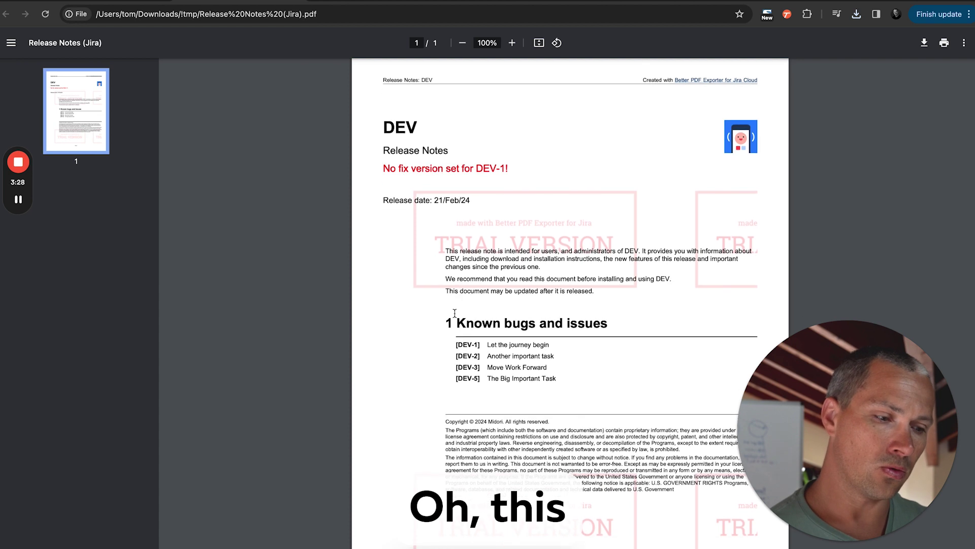
scroll(452, 305, "down", 2)
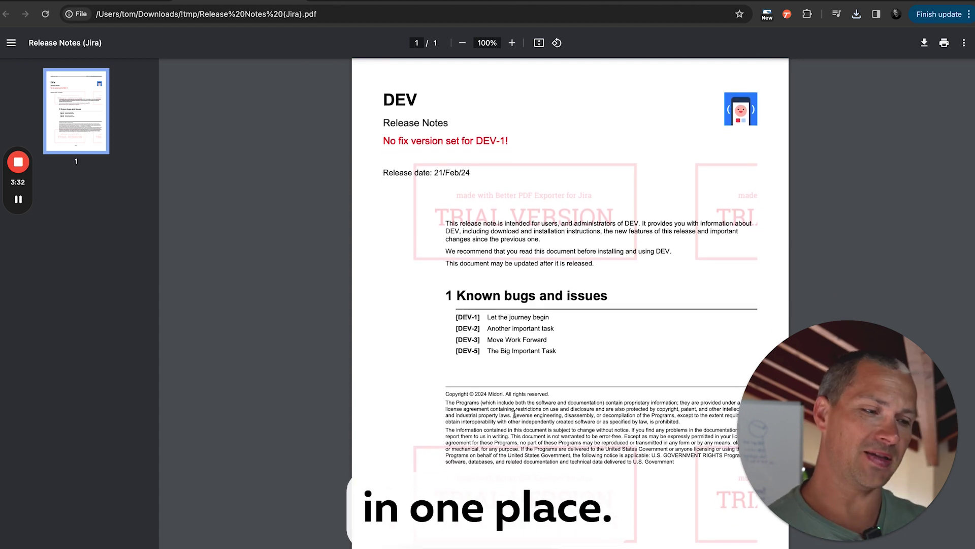
scroll(459, 452, "down", 2)
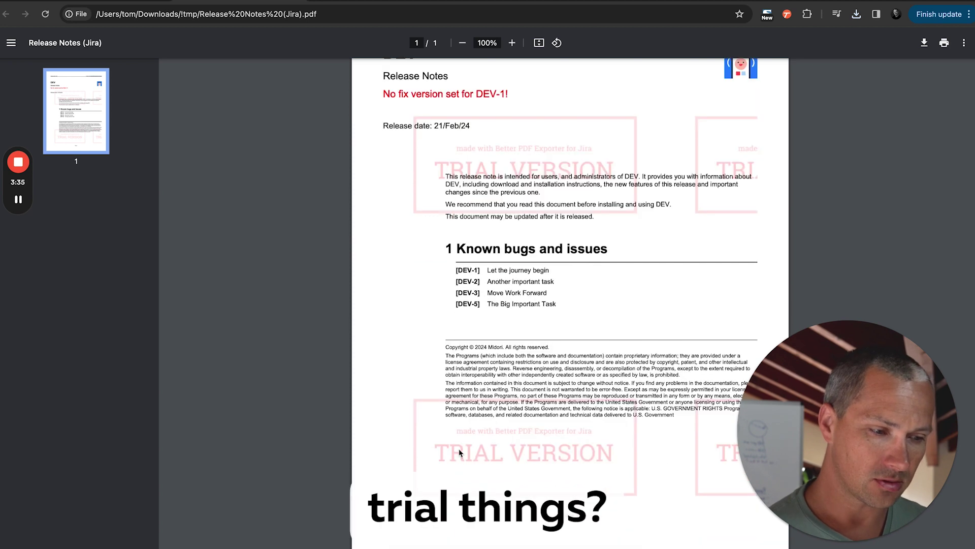
left_click_drag(489, 281, 455, 269)
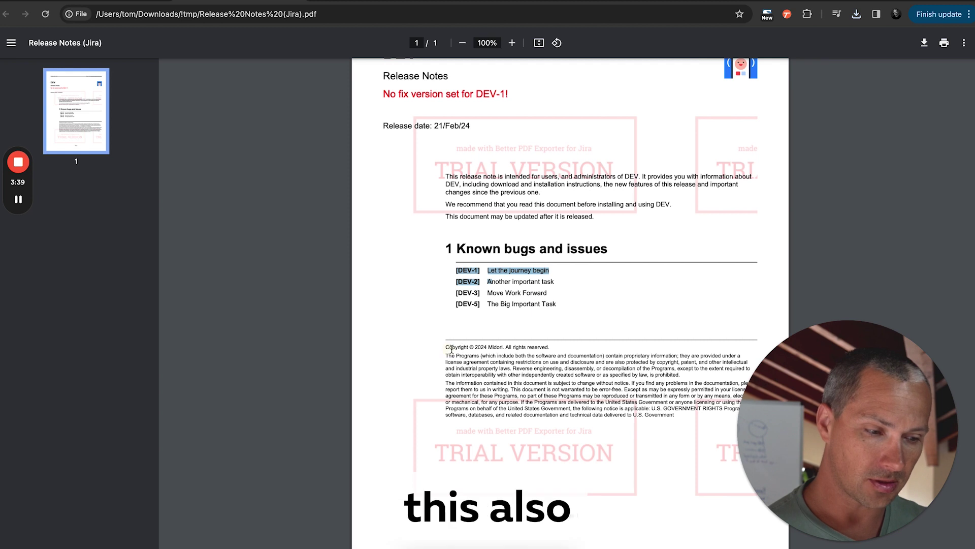
left_click_drag(446, 348, 554, 350)
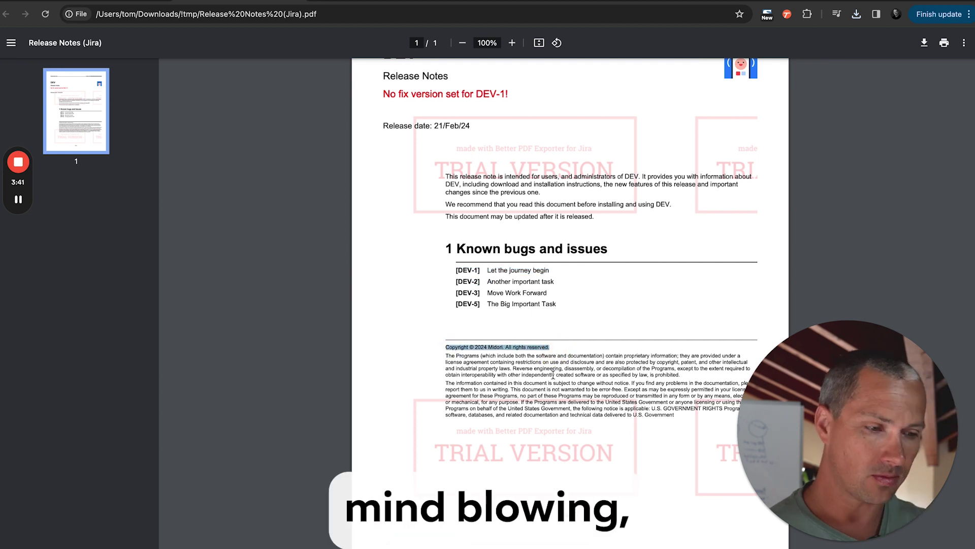
scroll(554, 360, "up", 4)
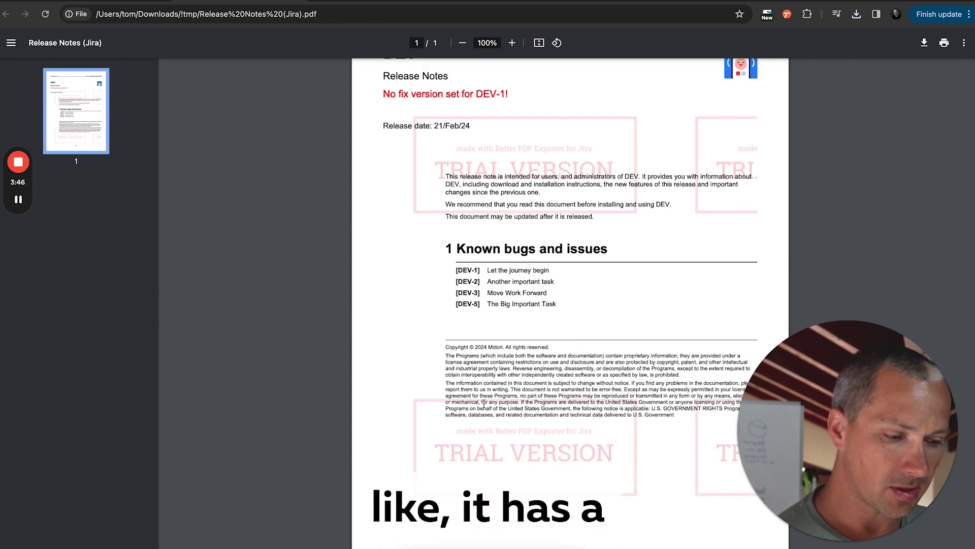
scroll(504, 467, "up", 3)
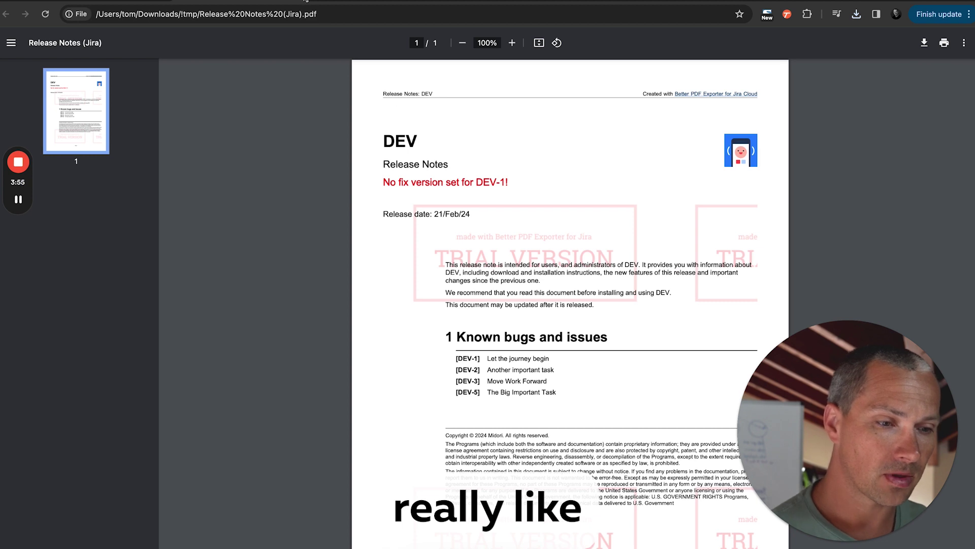
left_click(296, 1)
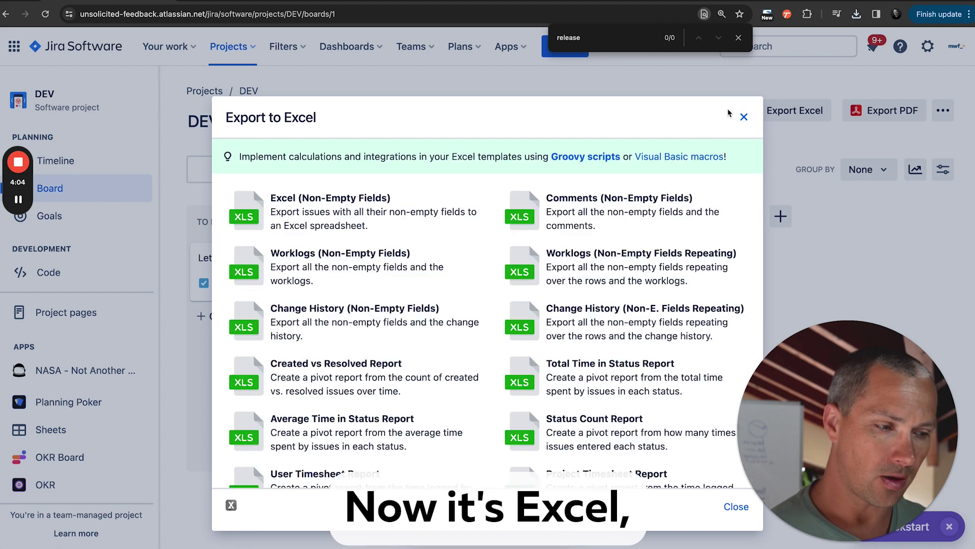
Dismiss the Excel export options and open issue DEV-3's details.
left_click(744, 117)
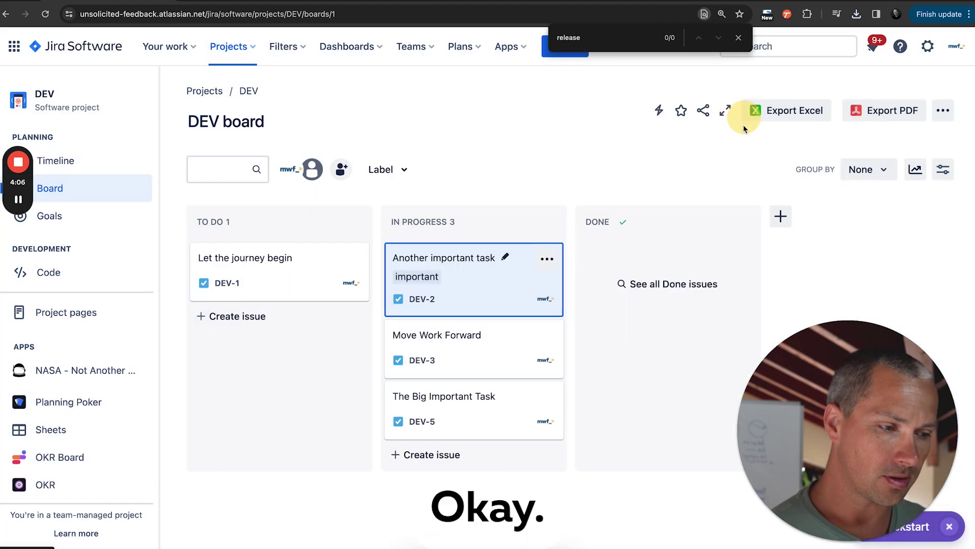
left_click(480, 358)
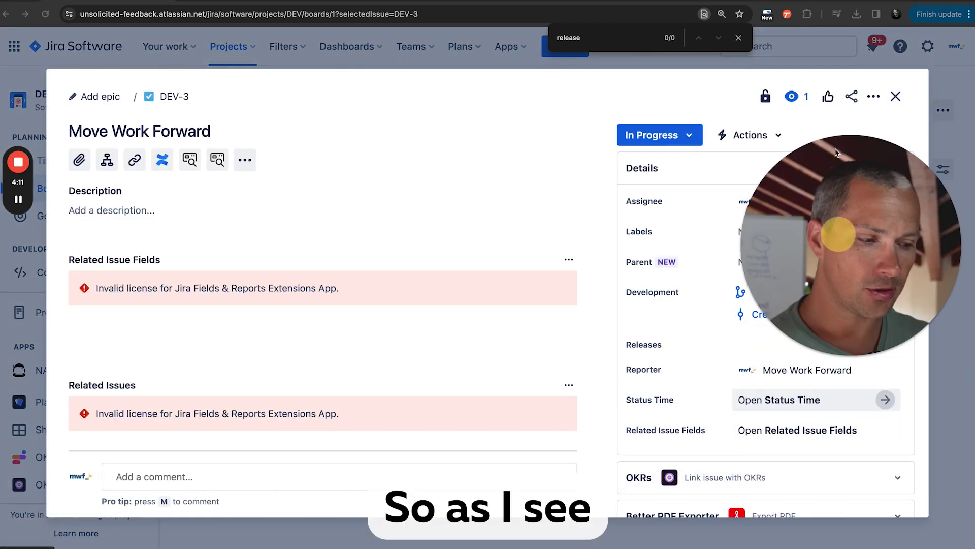
scroll(701, 501, "down", 2)
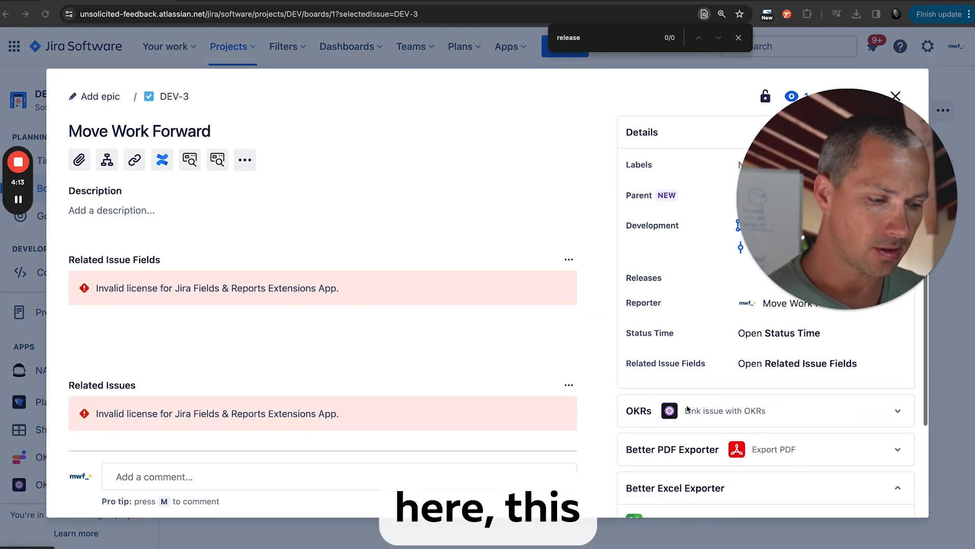
Export DEV-3 alone as a plain PDF via Better PDF Exporter, saving it as DEV-3.
left_click(752, 448)
scroll(753, 448, "down", 2)
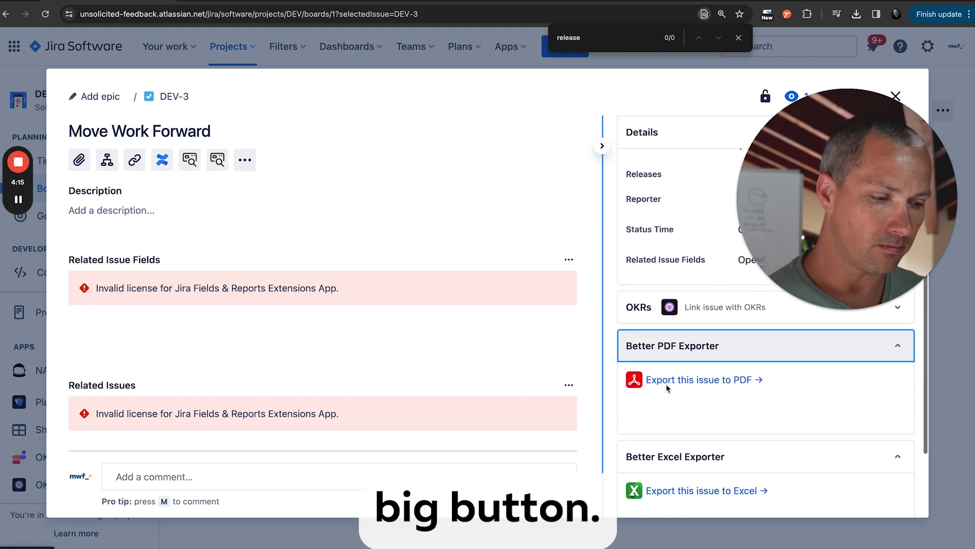
left_click(718, 385)
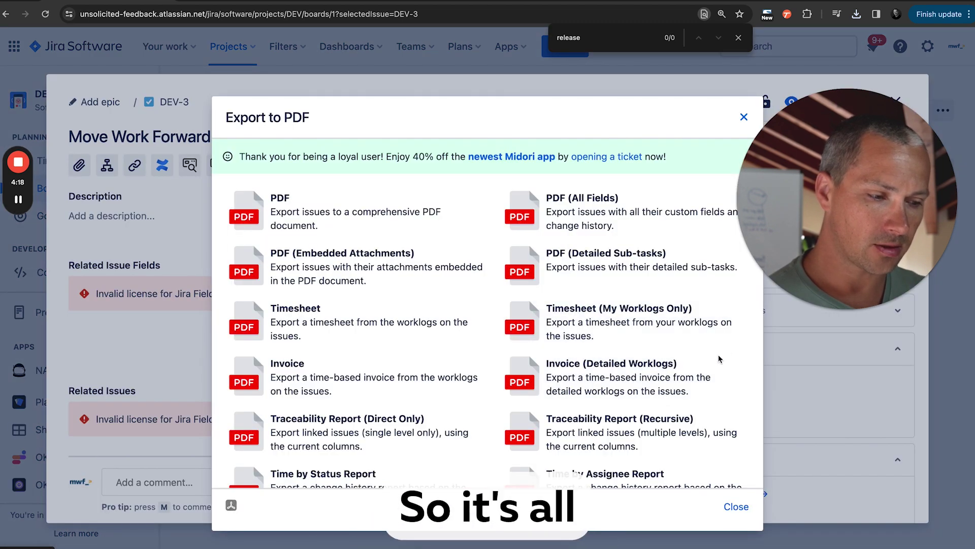
left_click(396, 223)
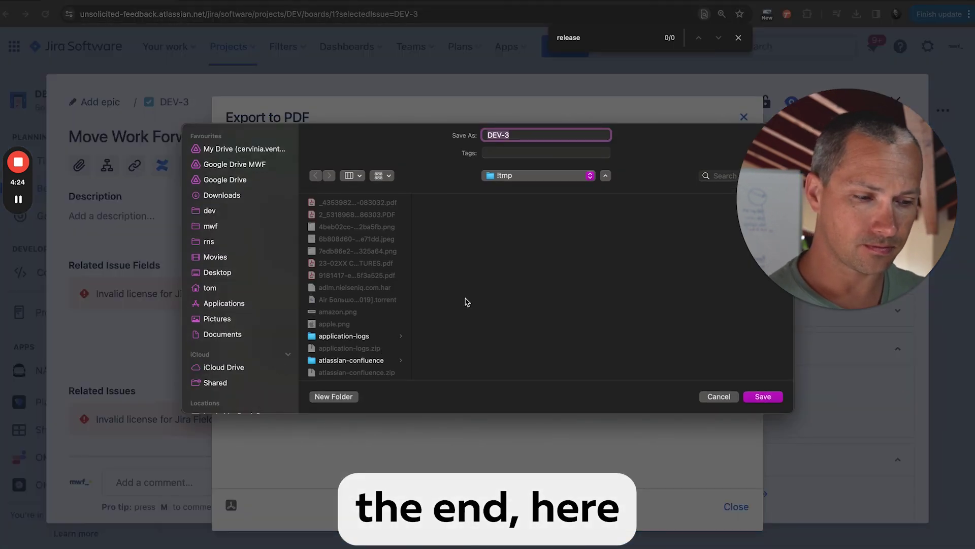
key("Return")
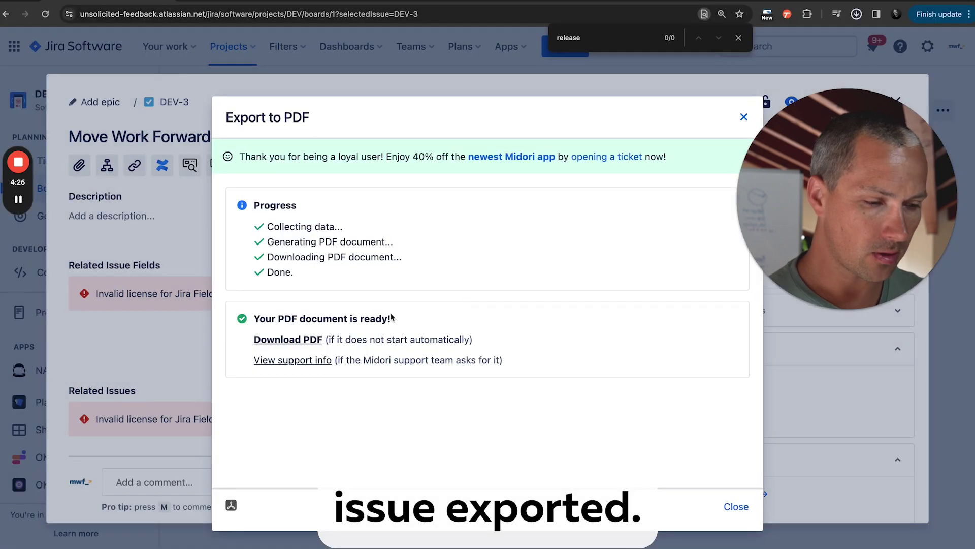
Look over the one-page DEV-3.pdf and select the header's creation details.
left_click(736, 45)
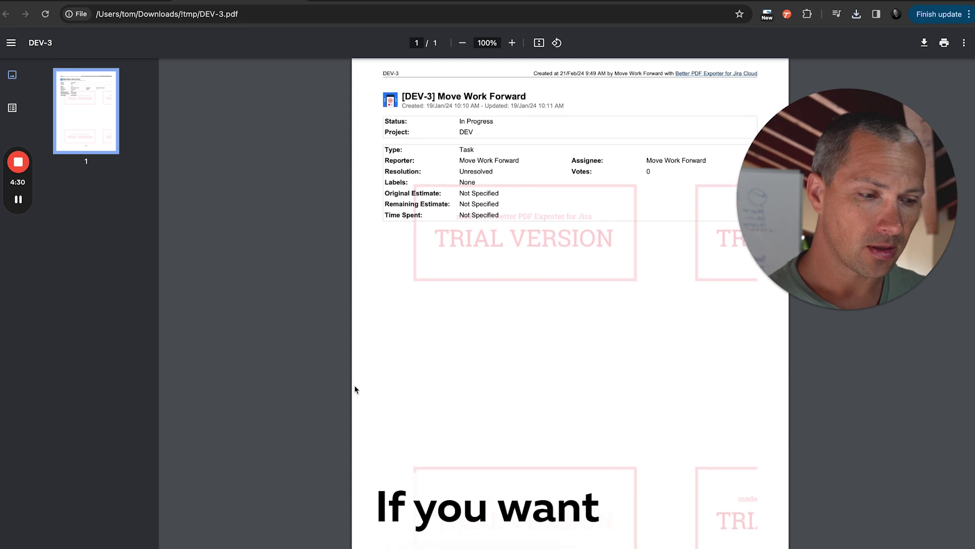
scroll(417, 365, "down", 2)
scroll(434, 348, "up", 3)
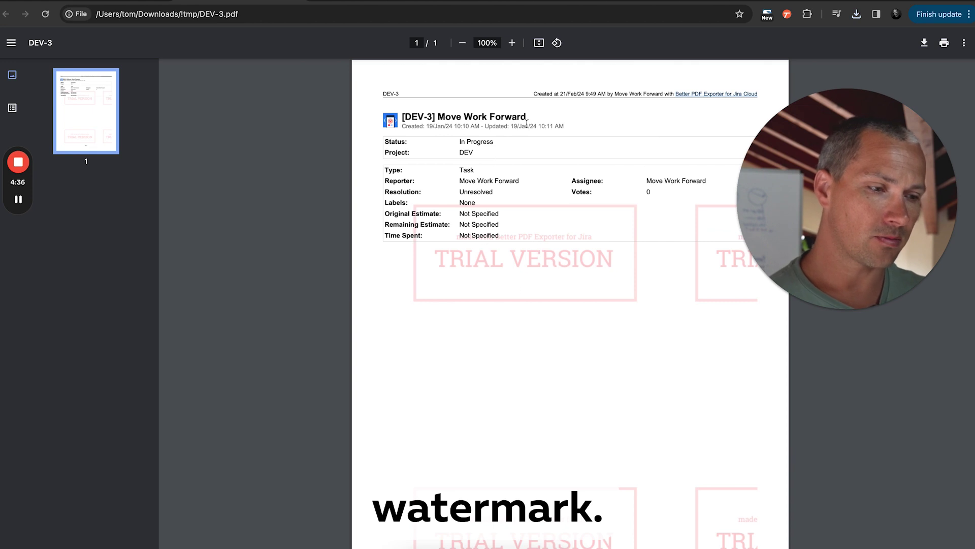
left_click_drag(554, 94, 696, 96)
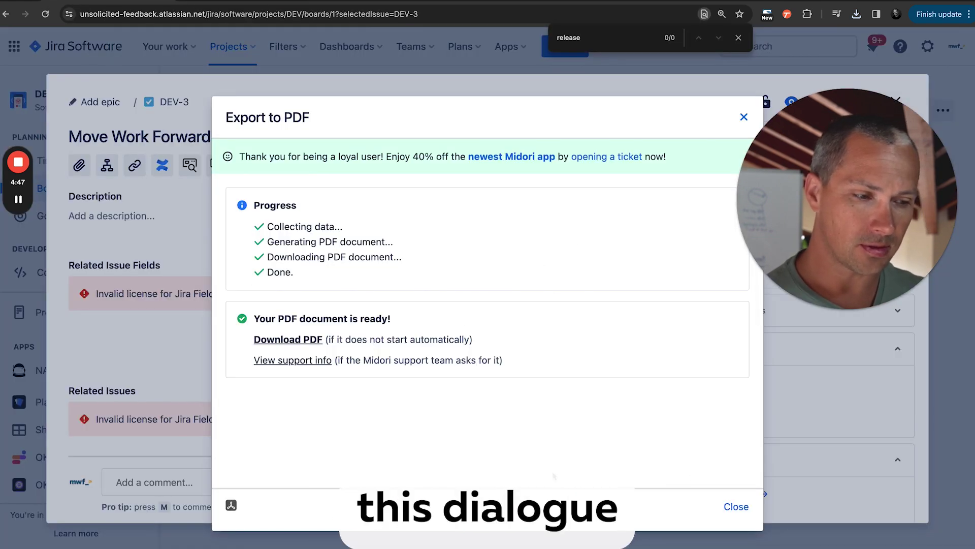
Review the DEV-3 PDF export's support and timing details, then try closing the export dialog.
left_click(304, 360)
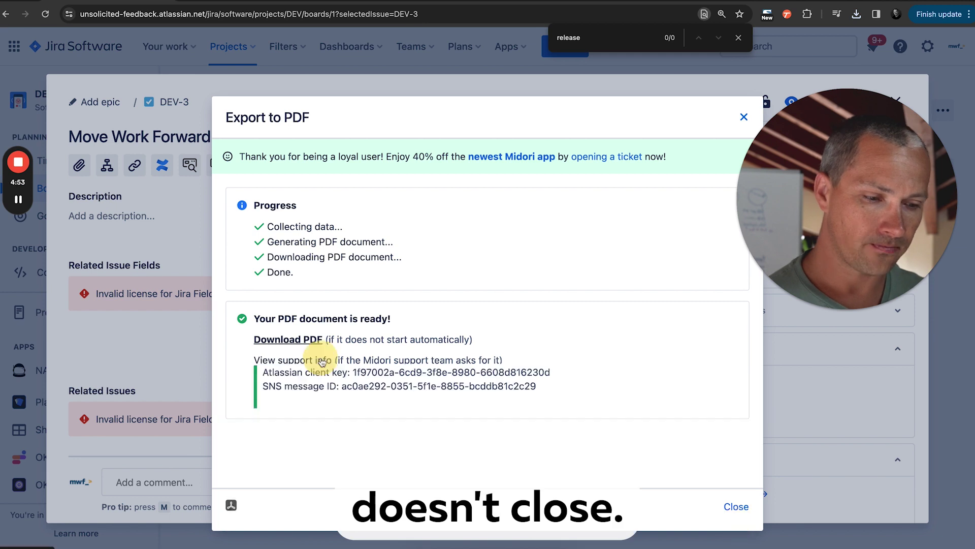
scroll(338, 376, "down", 3)
scroll(355, 394, "up", 3)
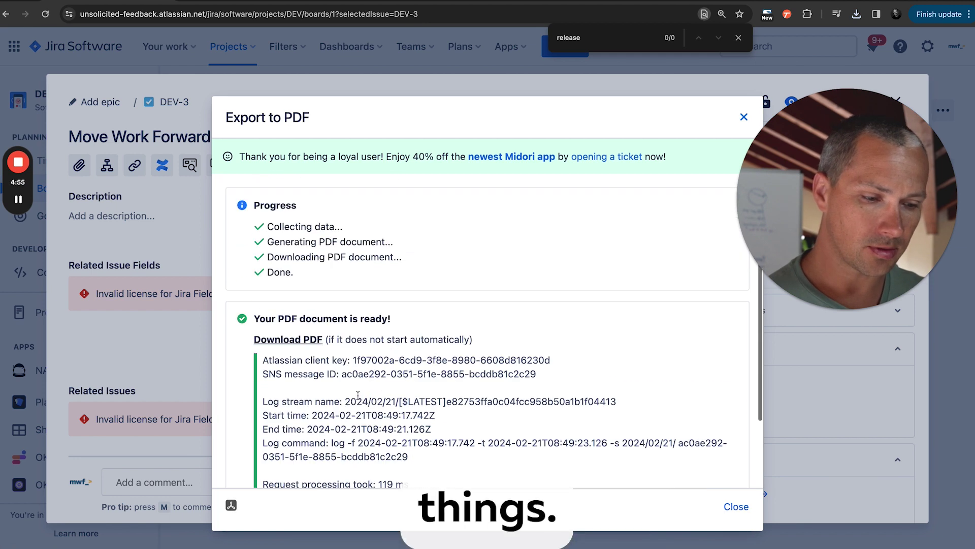
scroll(358, 394, "down", 1)
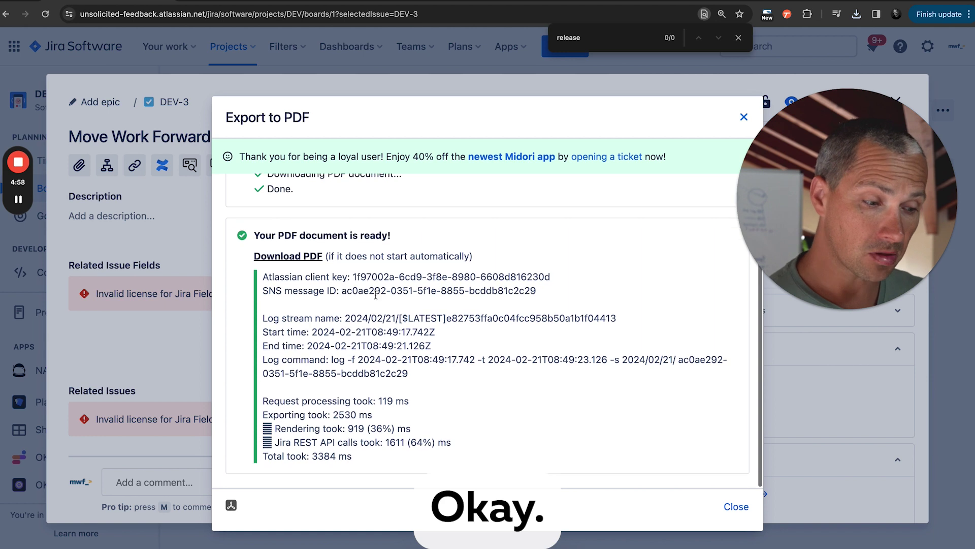
scroll(457, 305, "up", 3)
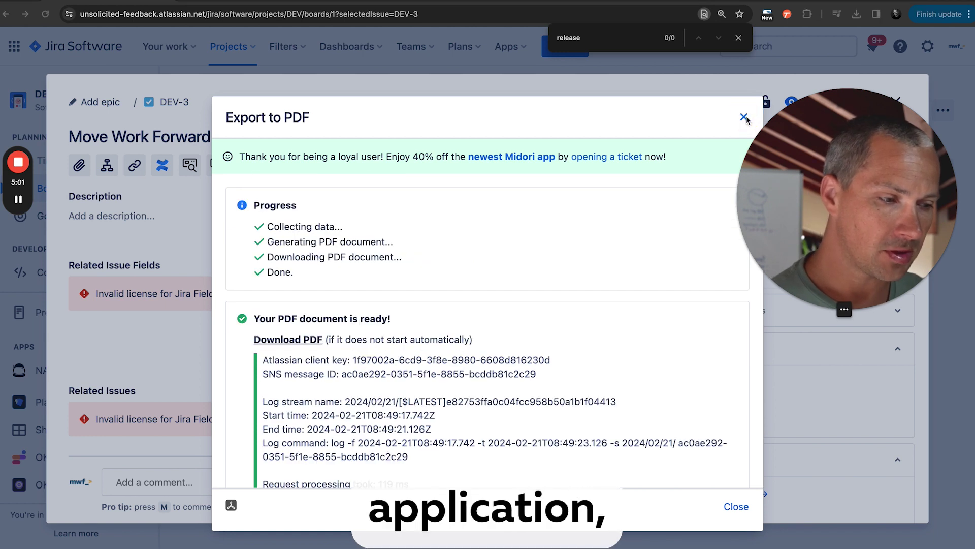
left_click(742, 118)
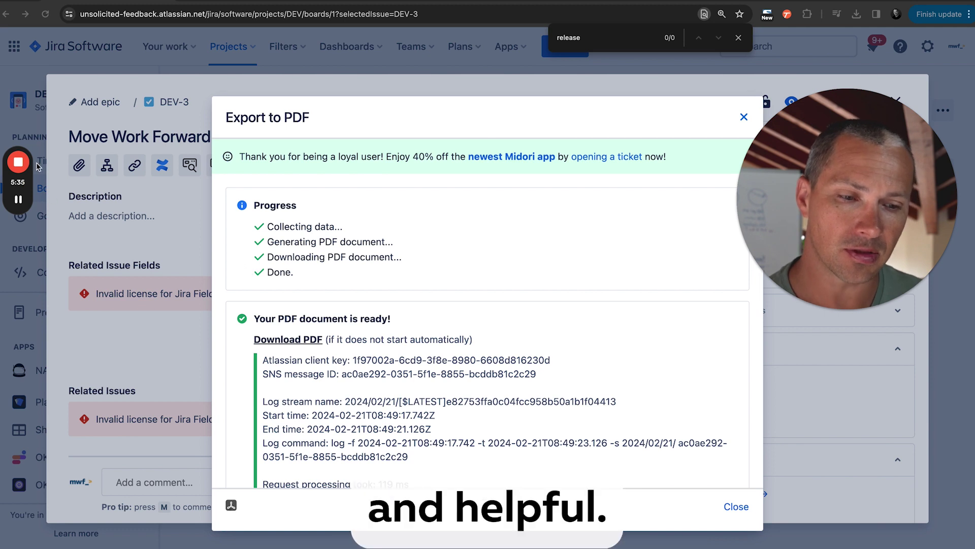
mouse_move(21, 162)
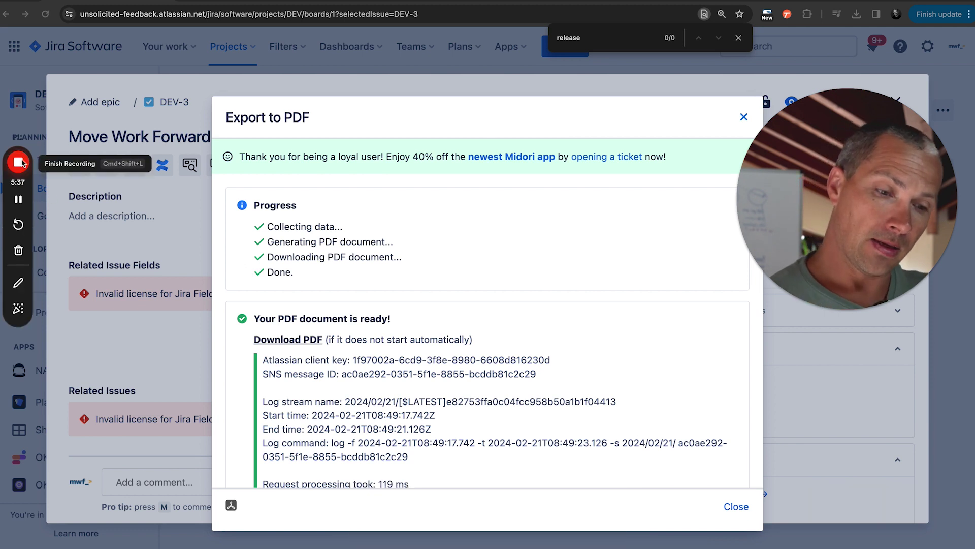